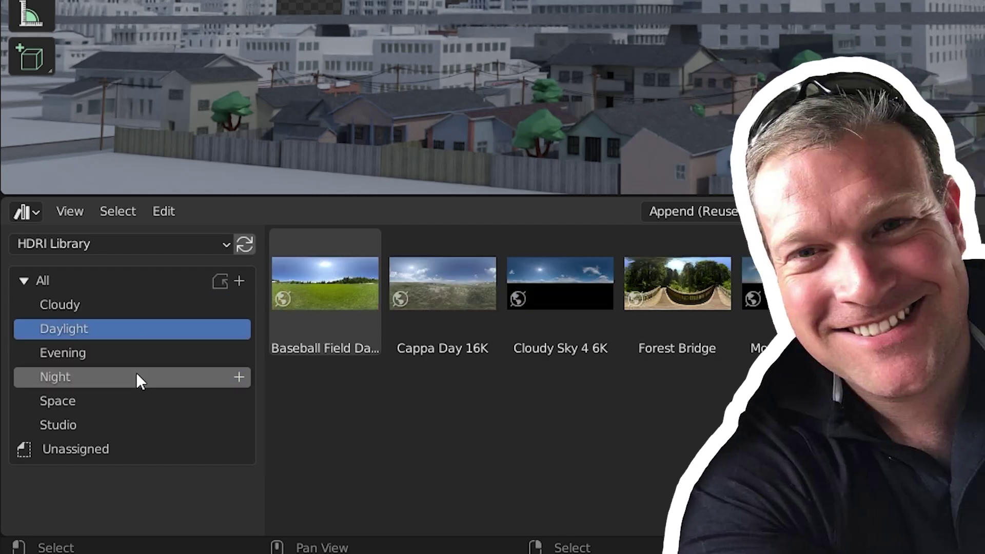
Browse the Night, Space and Studio catalogs and drag lowpolyCharacter_006 and 007 into the scene.
{"action": "left_click", "coordinate": [137, 377]}
{"action": "left_click", "coordinate": [132, 399]}
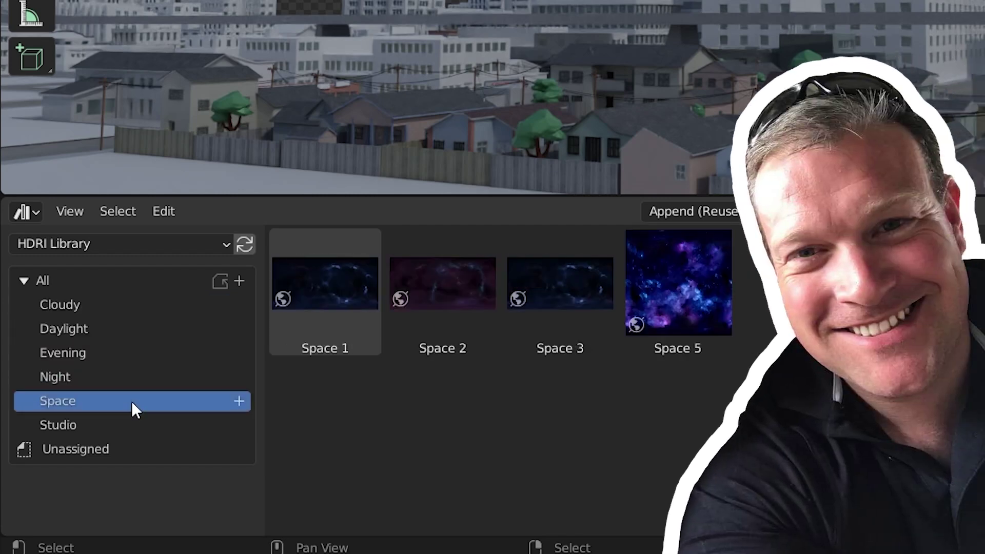
{"action": "left_click", "coordinate": [128, 423]}
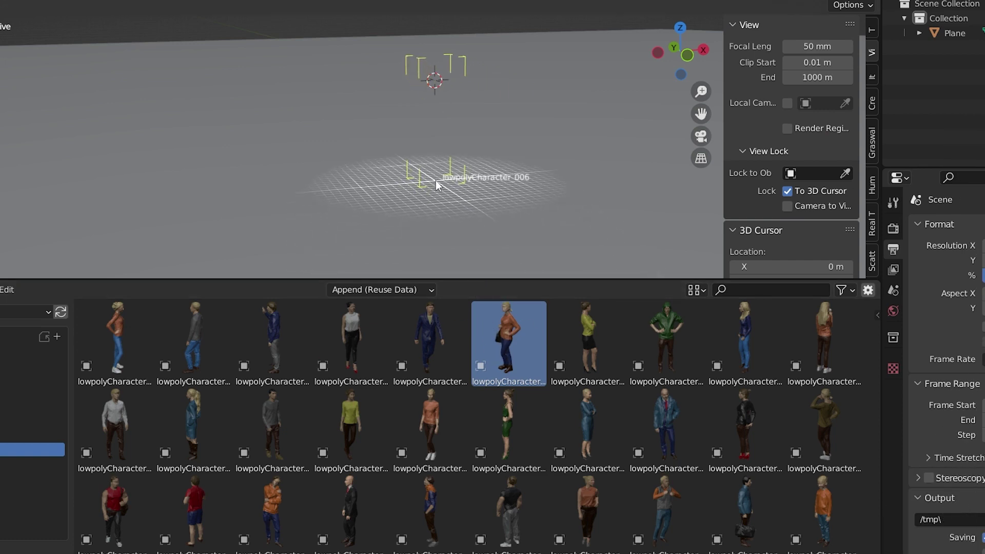
{"action": "left_click_drag", "start_coordinate": [436, 180], "coordinate": [435, 180]}
{"action": "left_click_drag", "start_coordinate": [587, 338], "coordinate": [333, 183]}
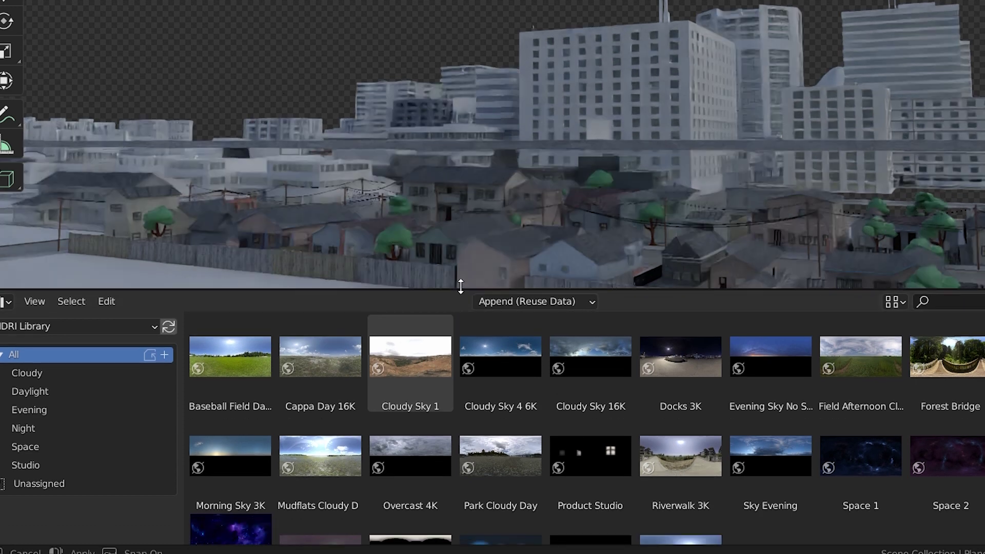
Enlarge the asset browser and drag an HDRI world onto the city scene.
{"action": "left_click_drag", "start_coordinate": [461, 286], "coordinate": [461, 283]}
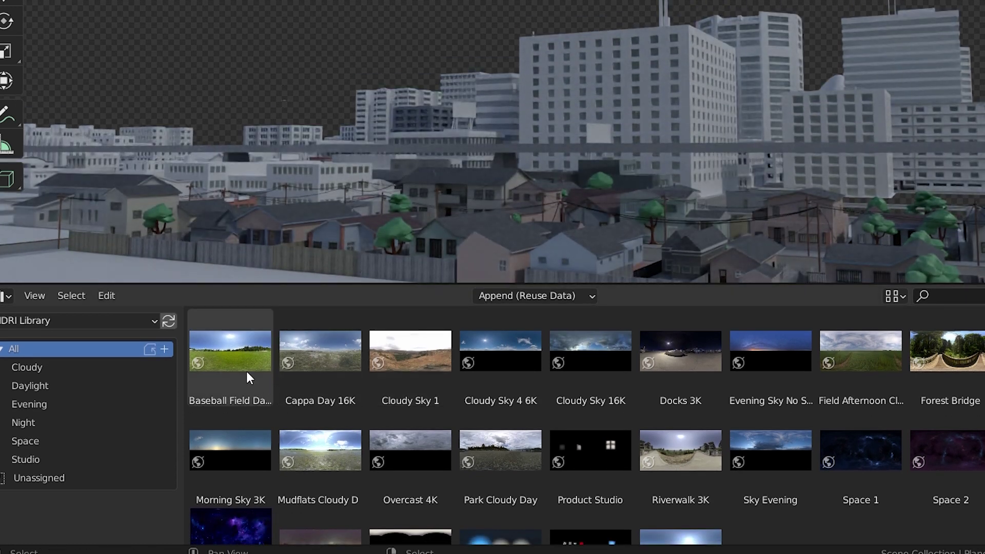
{"action": "left_click", "coordinate": [45, 422]}
{"action": "left_click_drag", "start_coordinate": [313, 354], "coordinate": [397, 85]}
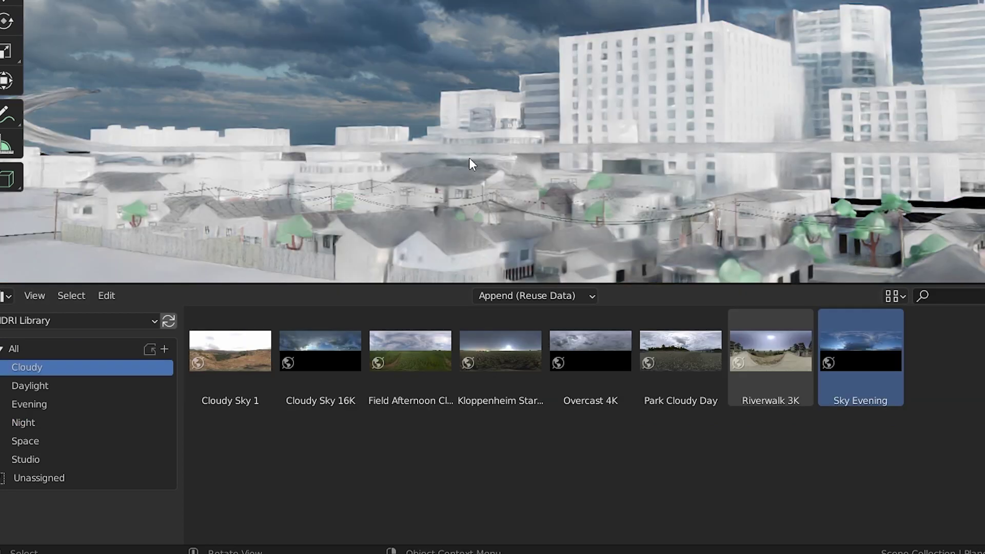
Browse the Evening, Cloudy and Night catalogs and apply the Evening Sky No Sun world.
{"action": "left_click", "coordinate": [124, 399]}
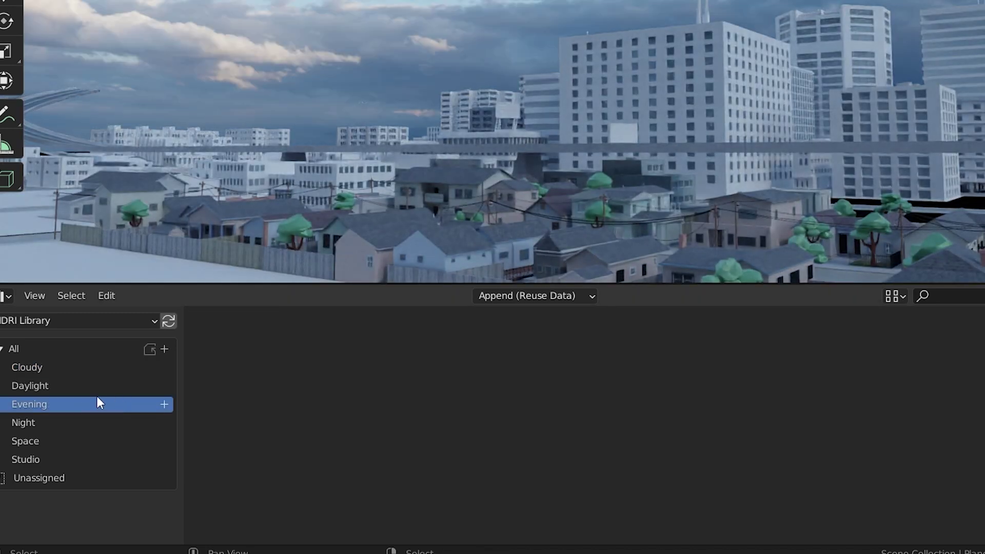
{"action": "left_click", "coordinate": [64, 368]}
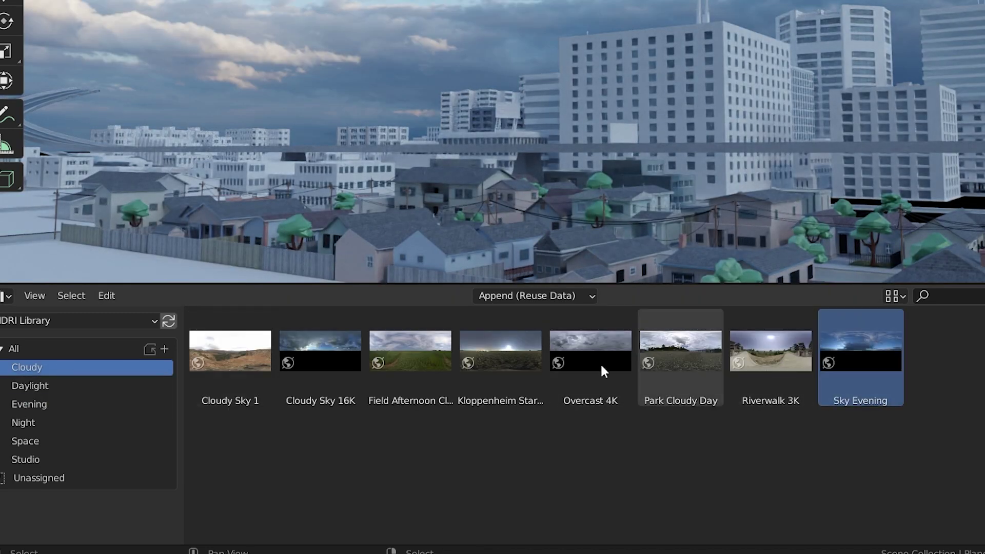
{"action": "left_click", "coordinate": [39, 422]}
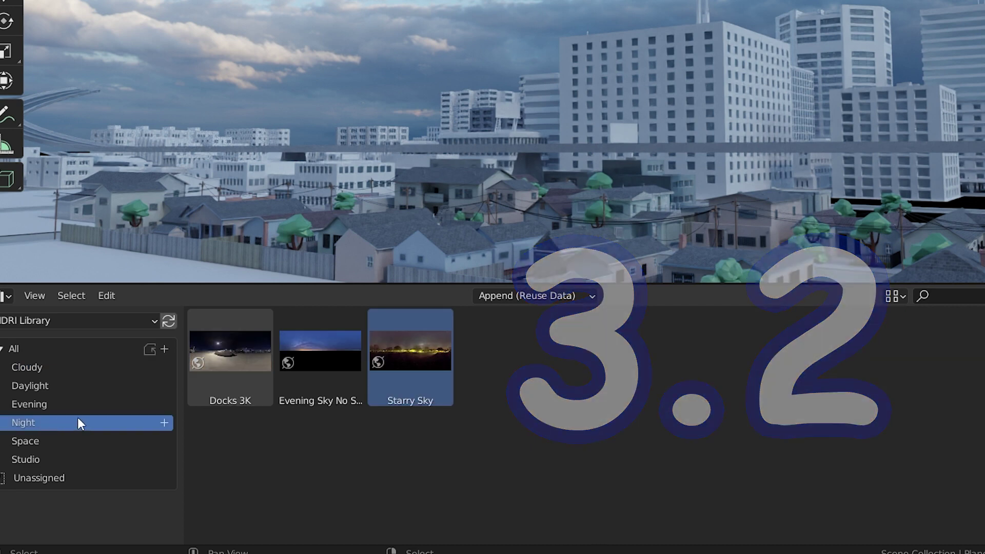
{"action": "left_click_drag", "start_coordinate": [339, 370], "coordinate": [407, 163]}
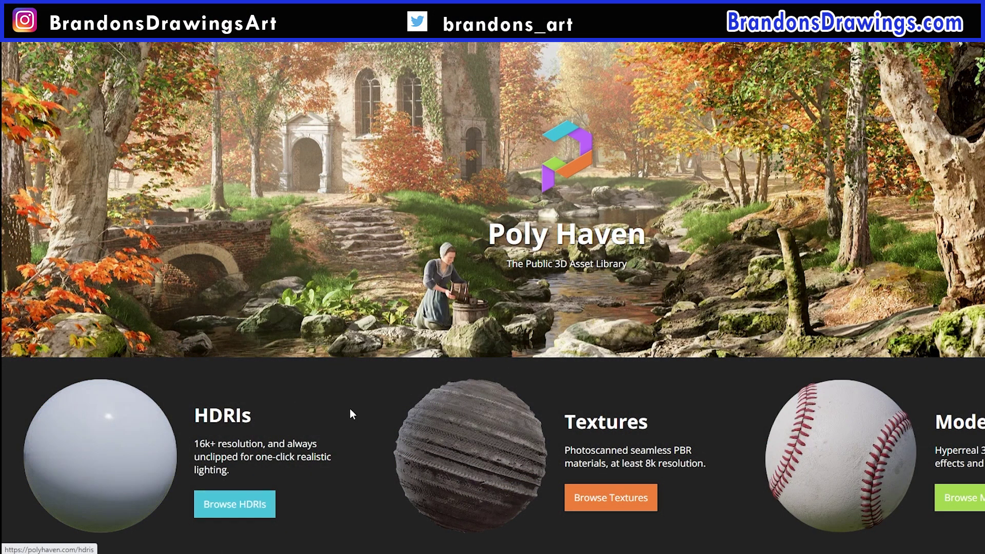
Open Poly Haven's HDRI gallery and filter it to clear skies.
{"action": "scroll", "coordinate": [346, 403], "scroll_direction": "down", "scroll_amount": 4}
{"action": "left_click", "coordinate": [238, 277]}
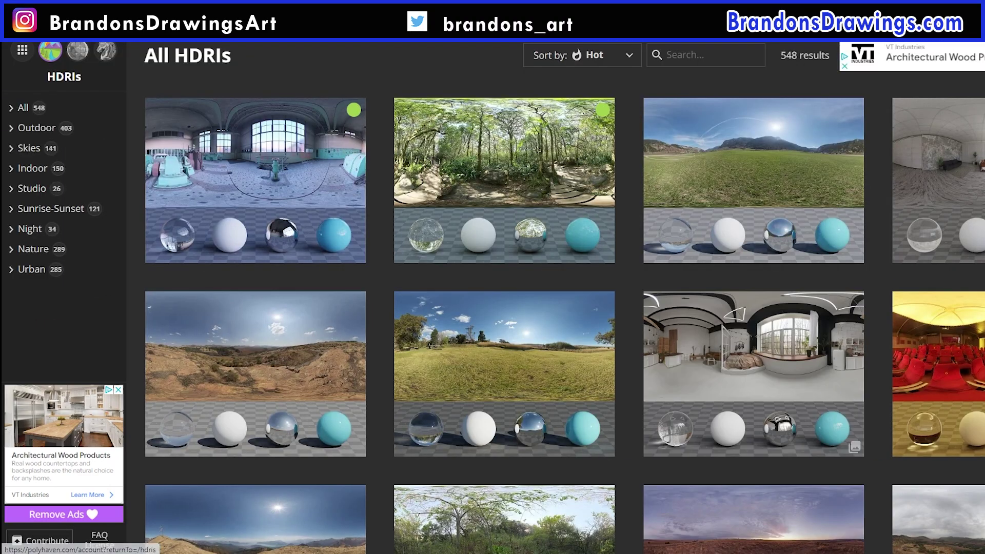
{"action": "scroll", "coordinate": [513, 308], "scroll_direction": "down", "scroll_amount": 3}
{"action": "scroll", "coordinate": [512, 308], "scroll_direction": "down", "scroll_amount": 5}
{"action": "scroll", "coordinate": [513, 308], "scroll_direction": "down", "scroll_amount": 5}
{"action": "scroll", "coordinate": [513, 307], "scroll_direction": "down", "scroll_amount": 5}
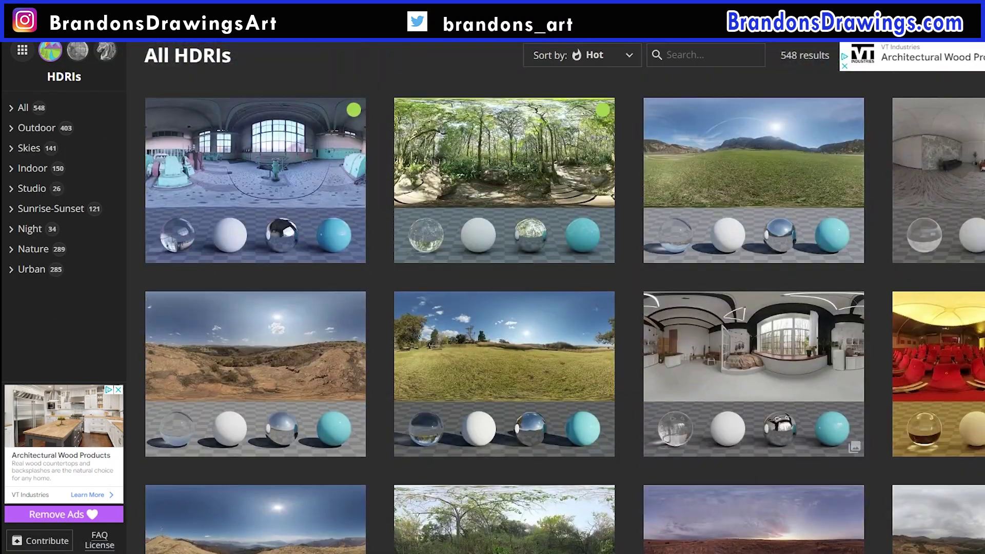
{"action": "left_click", "coordinate": [31, 148]}
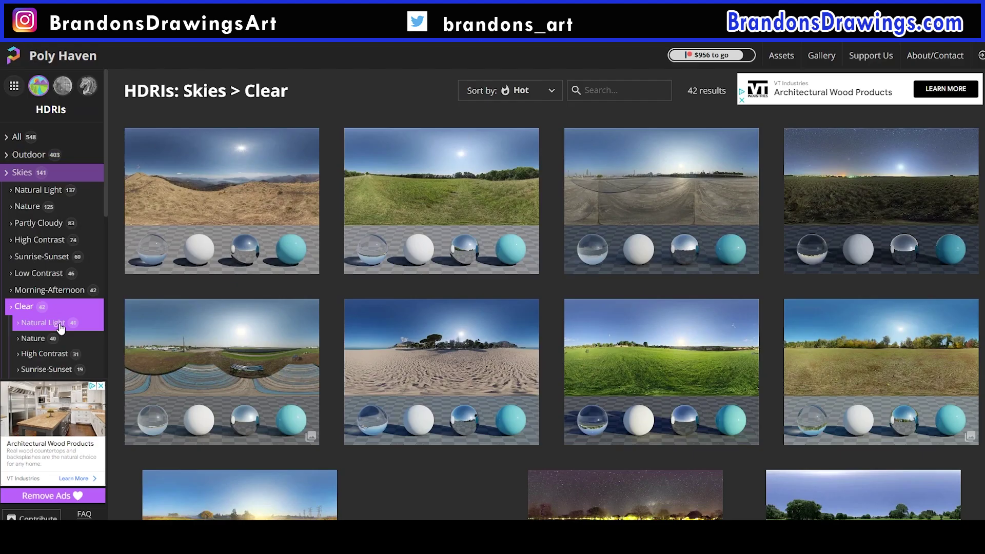
Download the Dreifaltigkeitsberg, Fouriesburg Mountain Cloudy and Sunset Fairway HDRIs.
{"action": "left_click", "coordinate": [461, 199]}
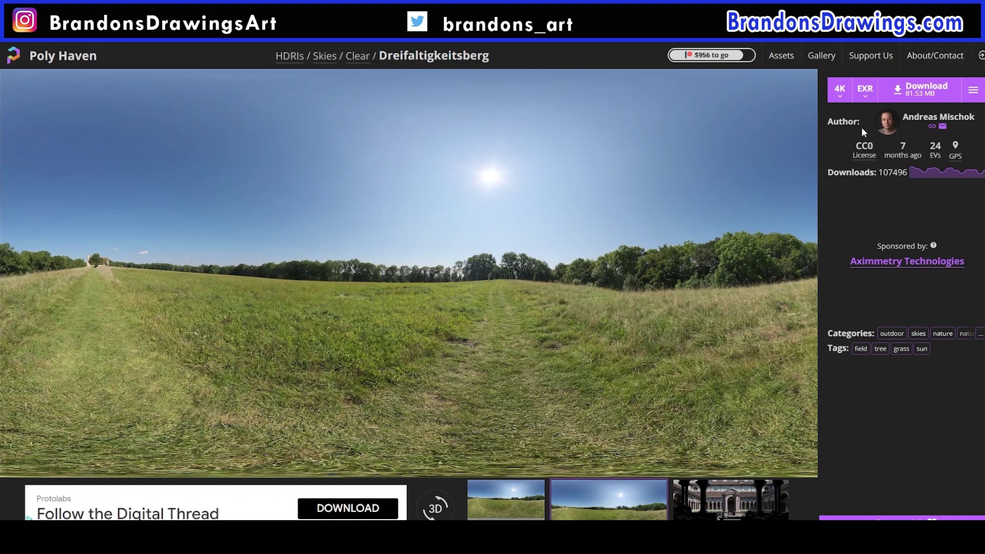
{"action": "left_click", "coordinate": [921, 96]}
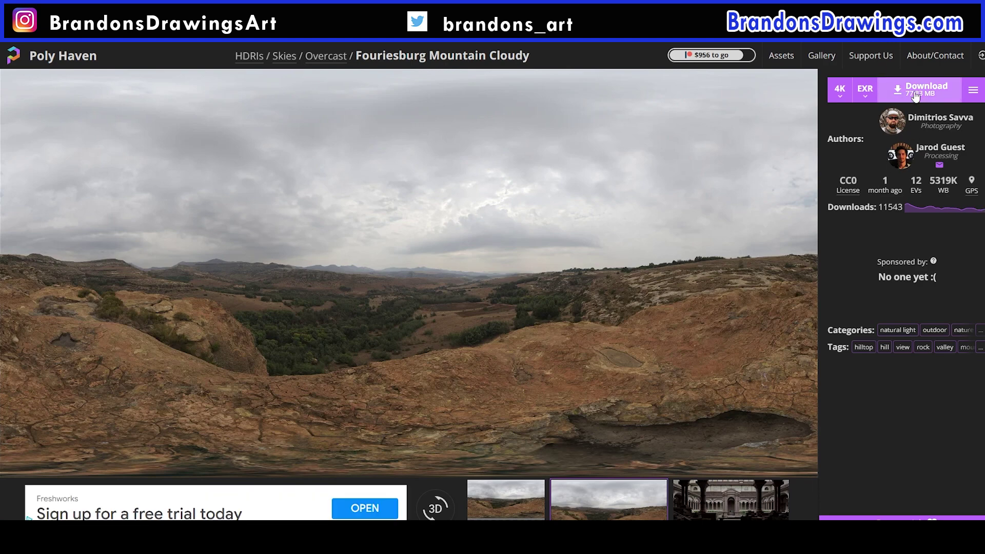
{"action": "left_click", "coordinate": [915, 97]}
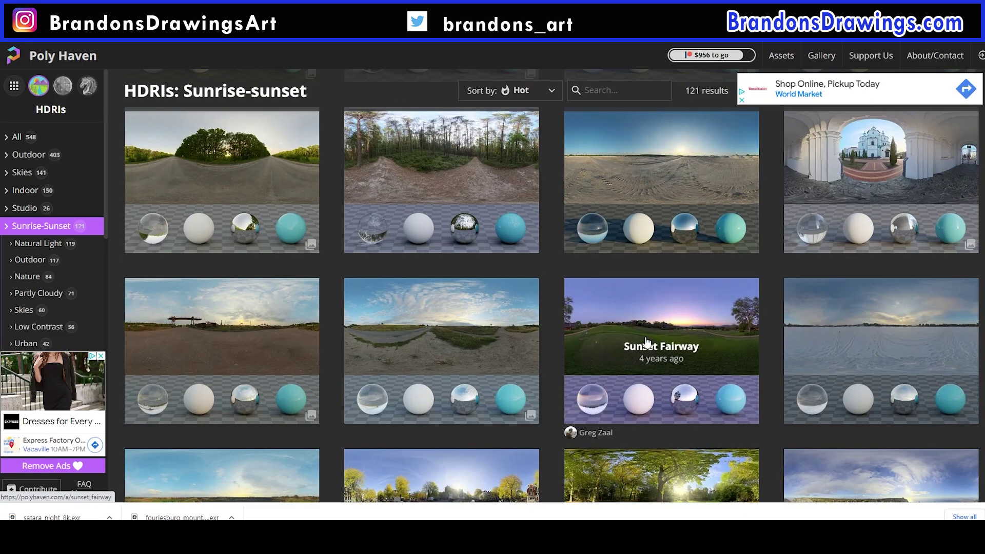
{"action": "left_click", "coordinate": [672, 346]}
{"action": "left_click", "coordinate": [926, 90]}
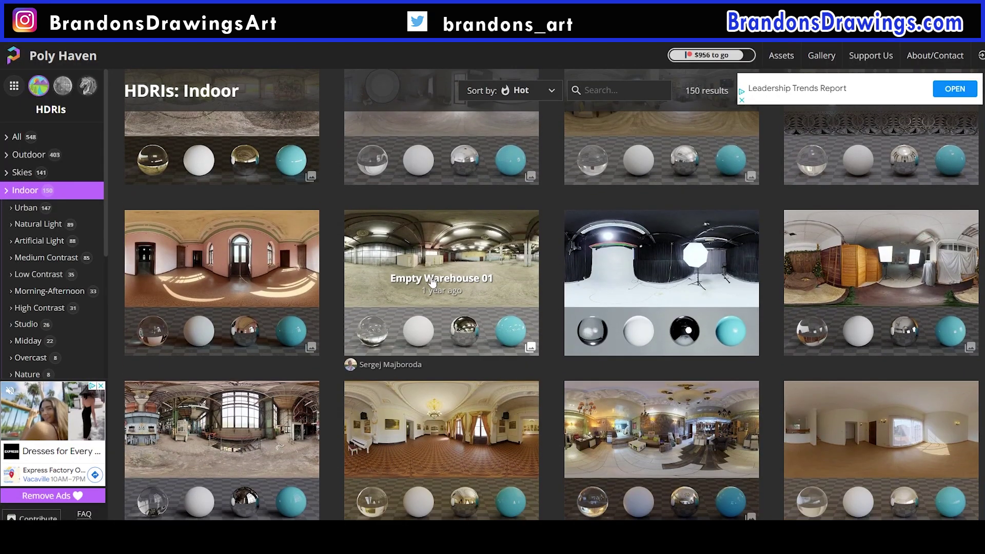
Open the Large Corridor HDRI and choose its download resolution and EXR format.
{"action": "left_click", "coordinate": [226, 277]}
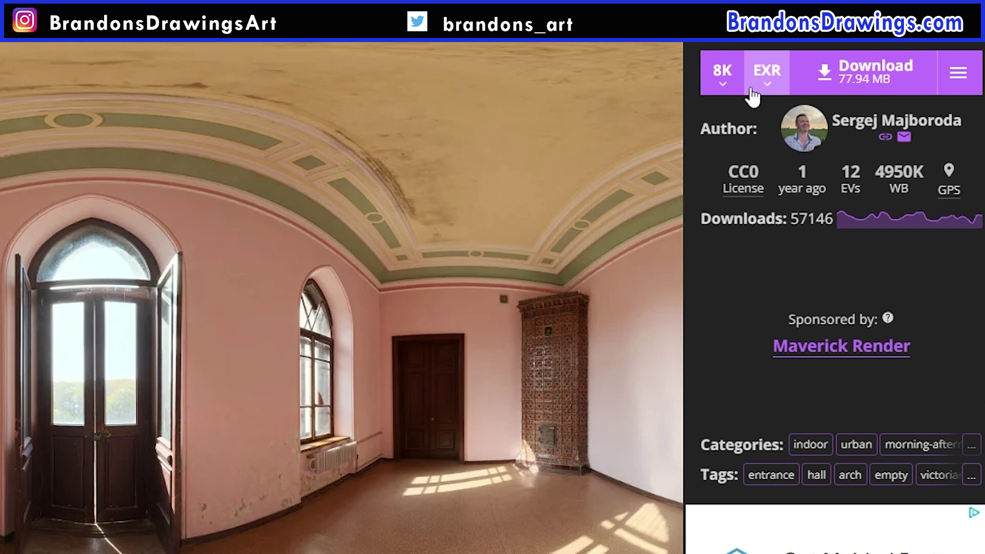
{"action": "left_click", "coordinate": [732, 90]}
{"action": "left_click", "coordinate": [757, 89]}
{"action": "left_click", "coordinate": [723, 90]}
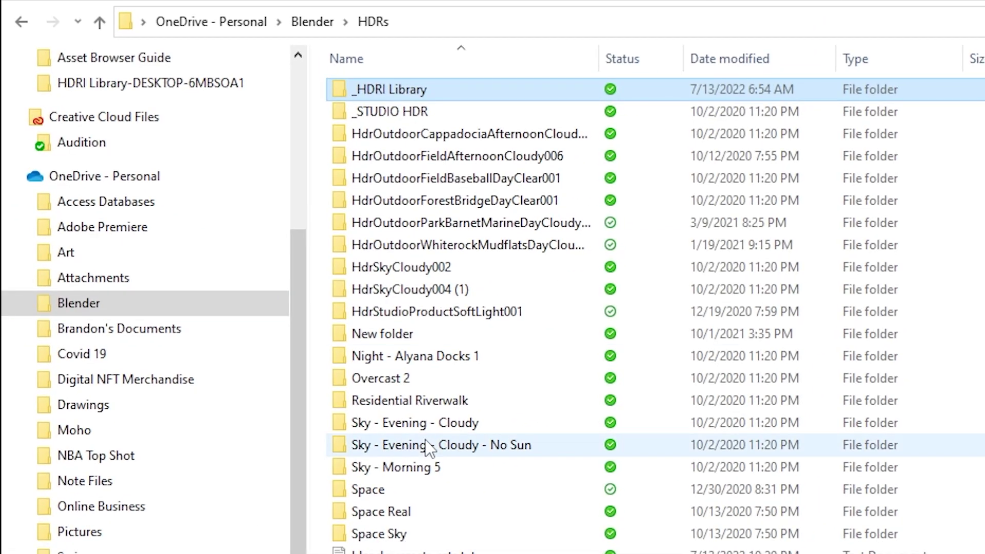
Paste the downloaded EXR HDRIs into the Blender > HDRs > _HDRI Library folder.
{"action": "left_click", "coordinate": [81, 304]}
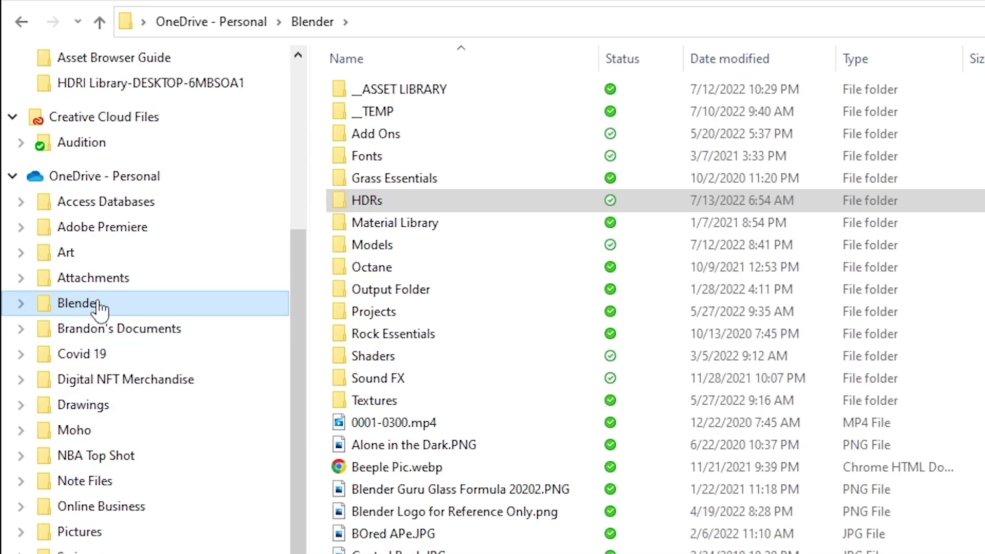
{"action": "double_click", "coordinate": [399, 200]}
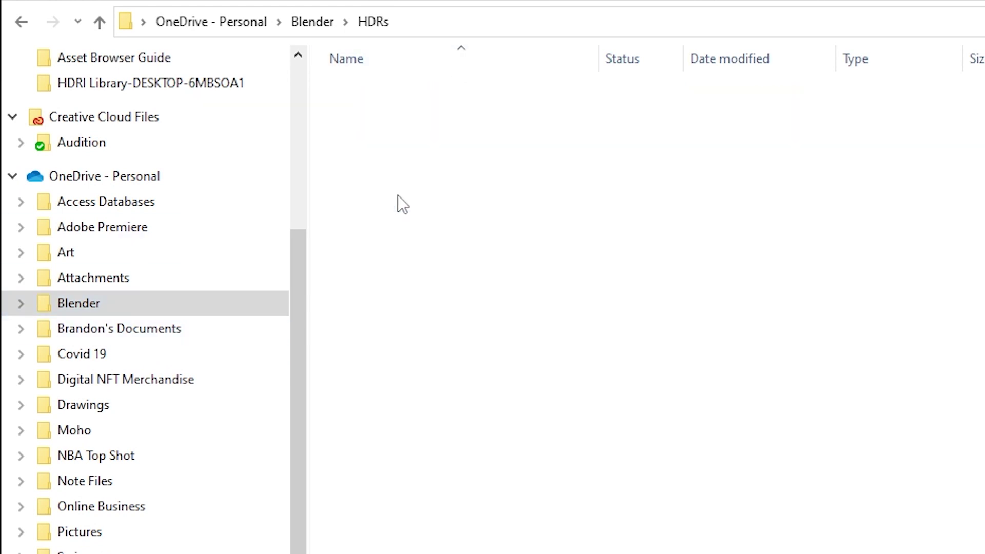
{"action": "double_click", "coordinate": [427, 91]}
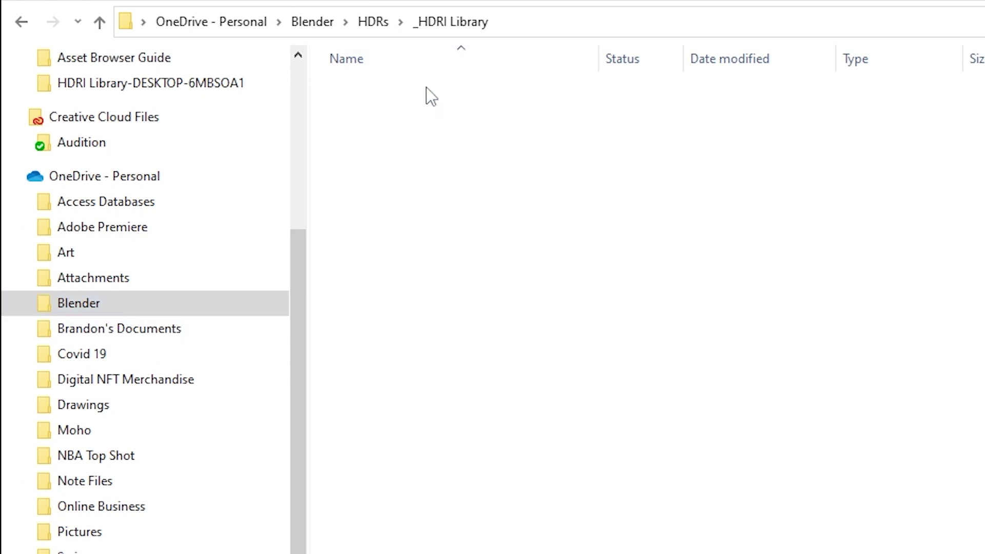
{"action": "right_click", "coordinate": [606, 232]}
{"action": "left_click", "coordinate": [666, 375]}
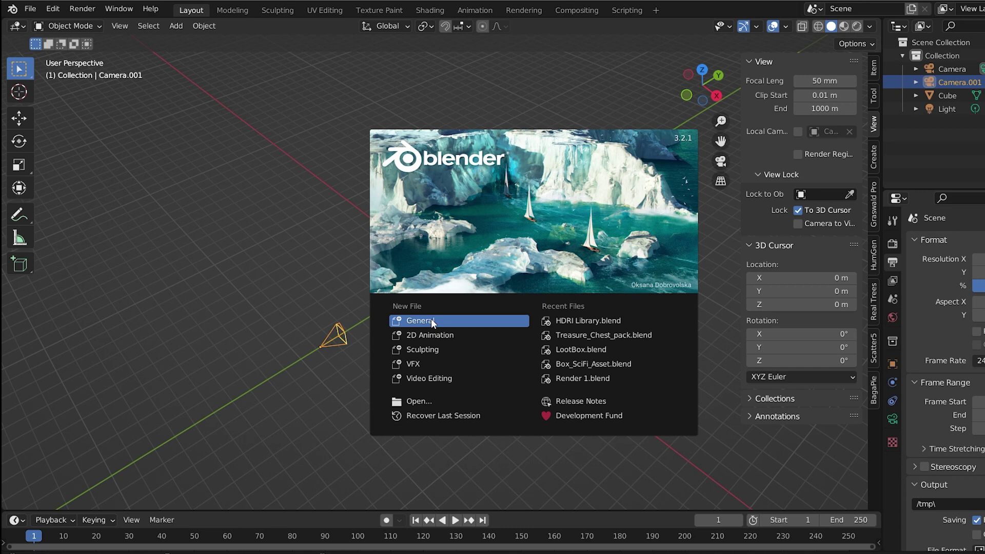
Start a new General scene and save it as HDRI Library.blend in _HDRI Library.
{"action": "left_click", "coordinate": [430, 319]}
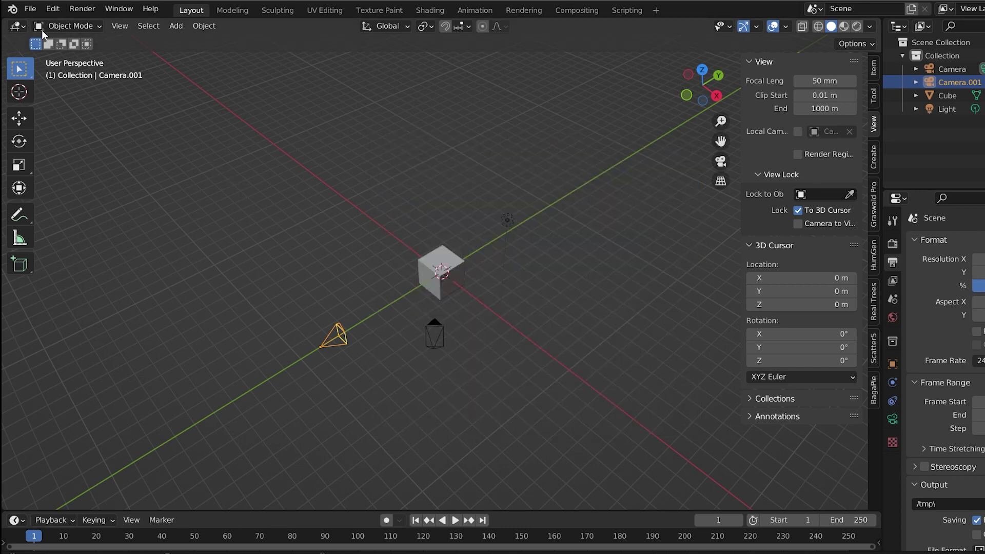
{"action": "left_click", "coordinate": [31, 9]}
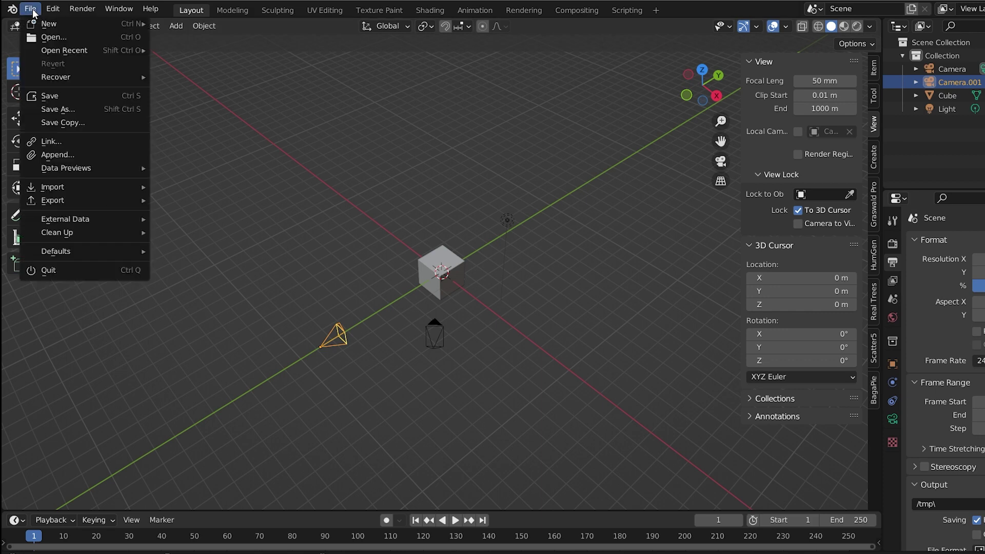
{"action": "left_click", "coordinate": [70, 109]}
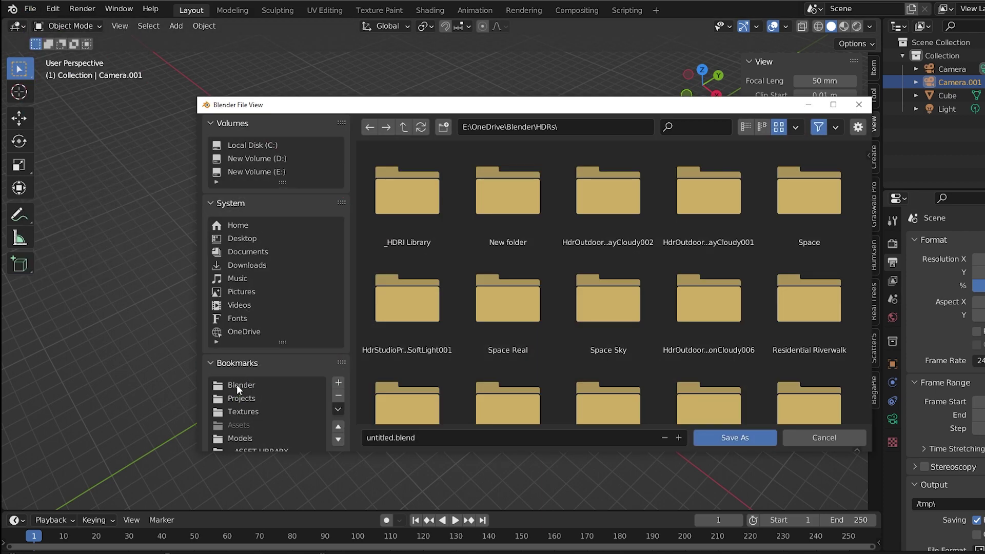
{"action": "left_click", "coordinate": [236, 385]}
{"action": "double_click", "coordinate": [423, 208]}
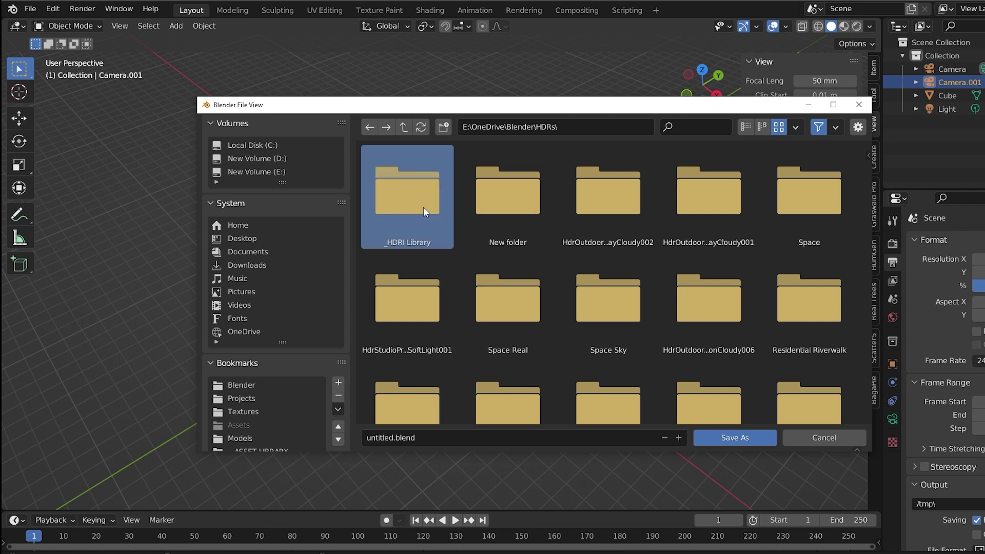
{"action": "double_click", "coordinate": [423, 207]}
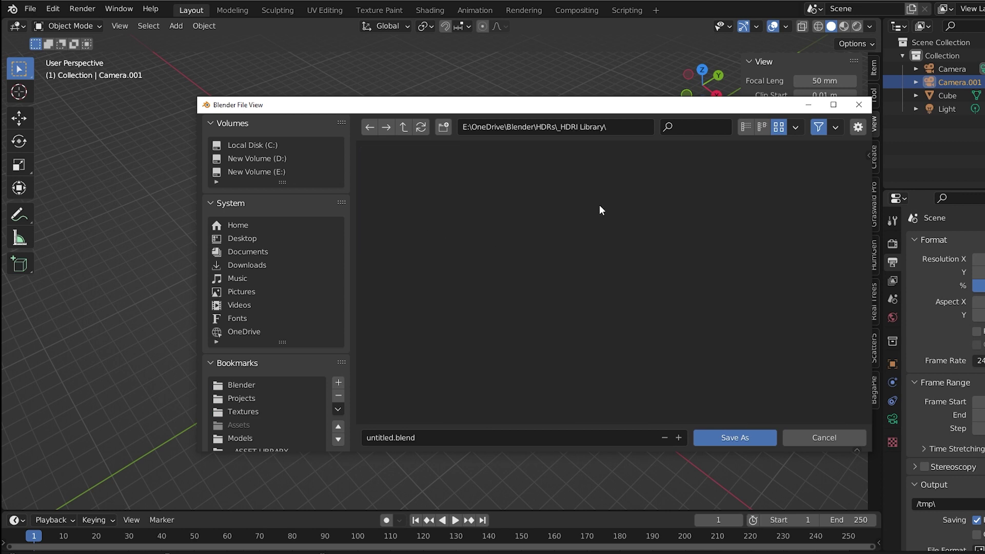
{"action": "left_click", "coordinate": [449, 437]}
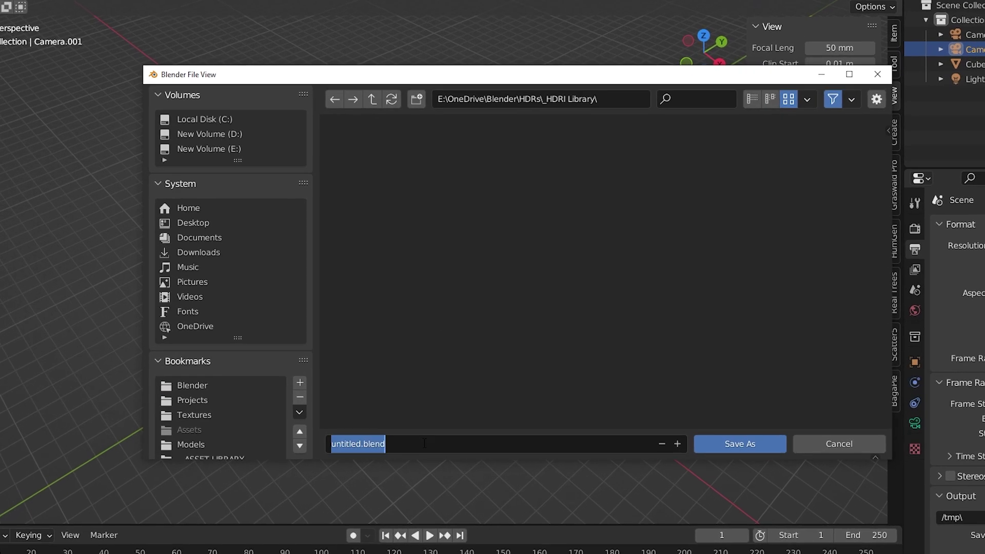
{"action": "type", "text": "HDR"}
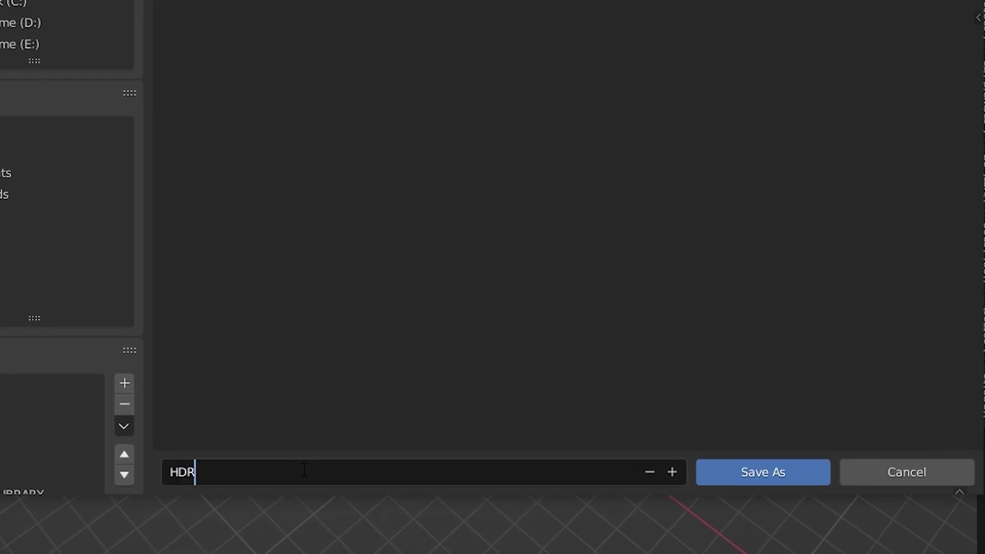
{"action": "type", "text": "I Library"}
{"action": "key", "text": "Return"}
Box-select the cube, light and cameras and delete them.
{"action": "left_click", "coordinate": [764, 468]}
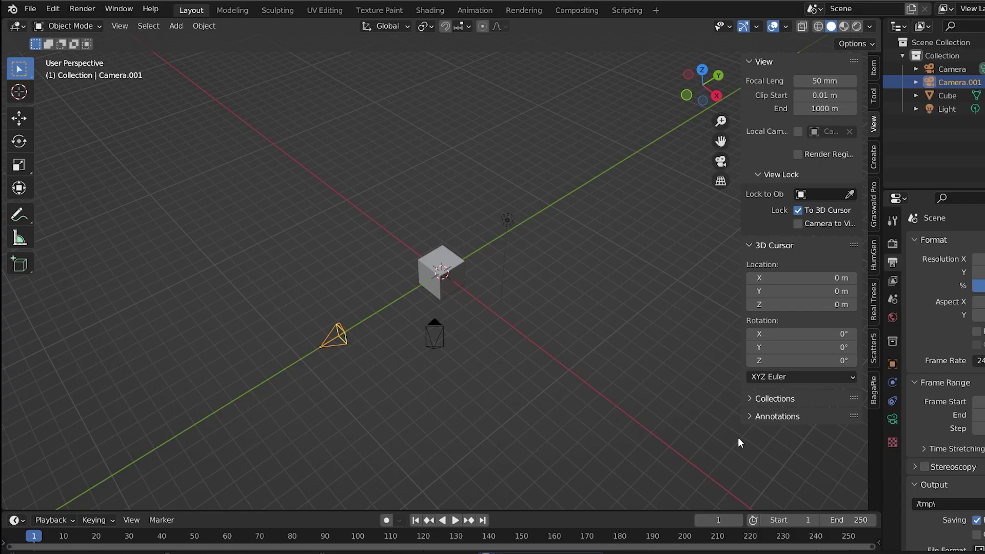
{"action": "left_click_drag", "start_coordinate": [221, 149], "coordinate": [603, 380]}
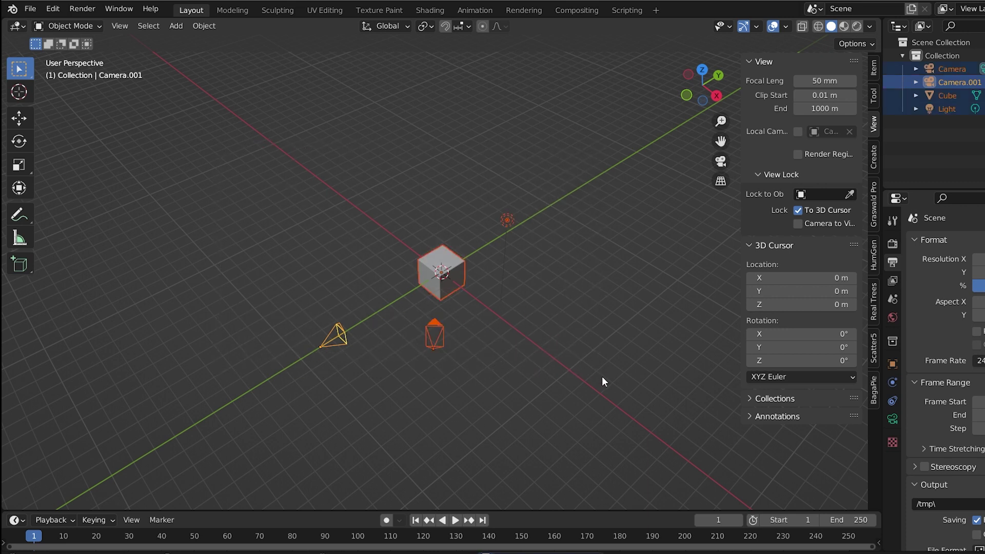
{"action": "key", "text": "Delete"}
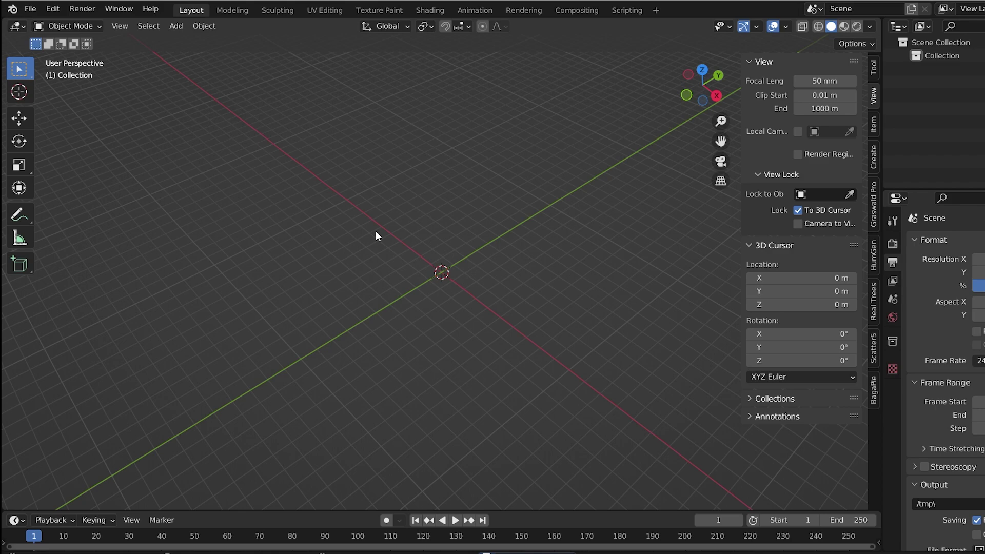
In Preferences > File Paths, add the _HDRI Library folder as a new asset library.
{"action": "left_click", "coordinate": [52, 9]}
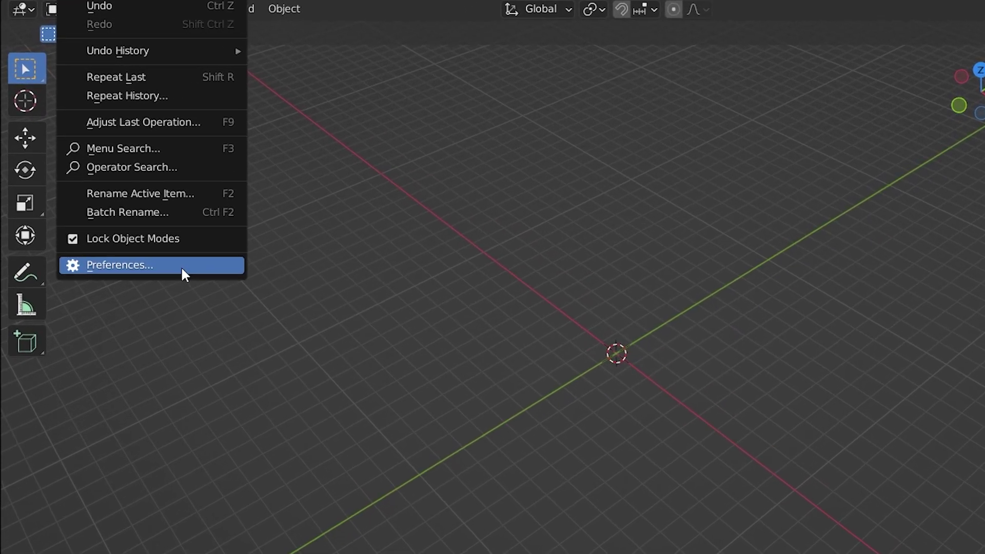
{"action": "left_click", "coordinate": [179, 266]}
{"action": "left_click", "coordinate": [72, 384]}
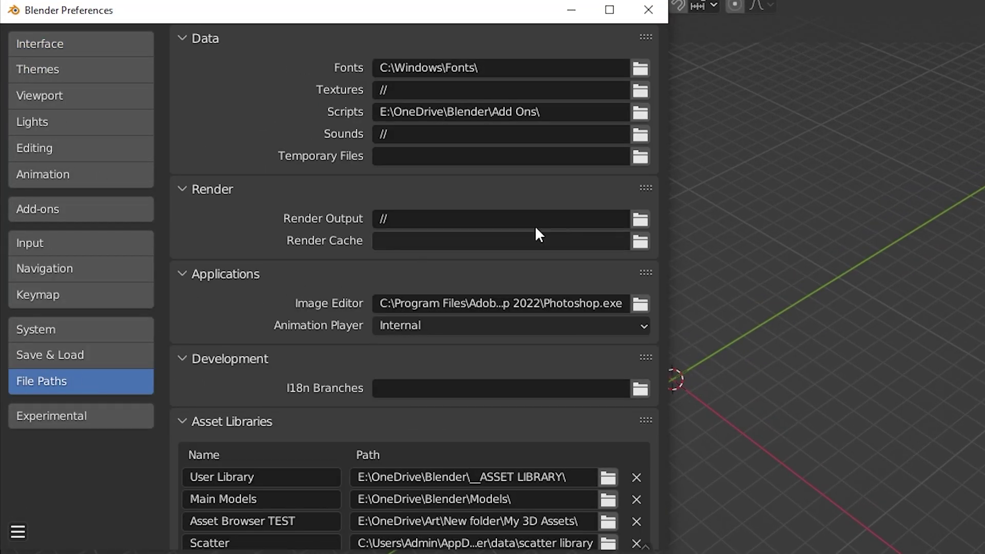
{"action": "scroll", "coordinate": [577, 190], "scroll_direction": "down", "scroll_amount": 3}
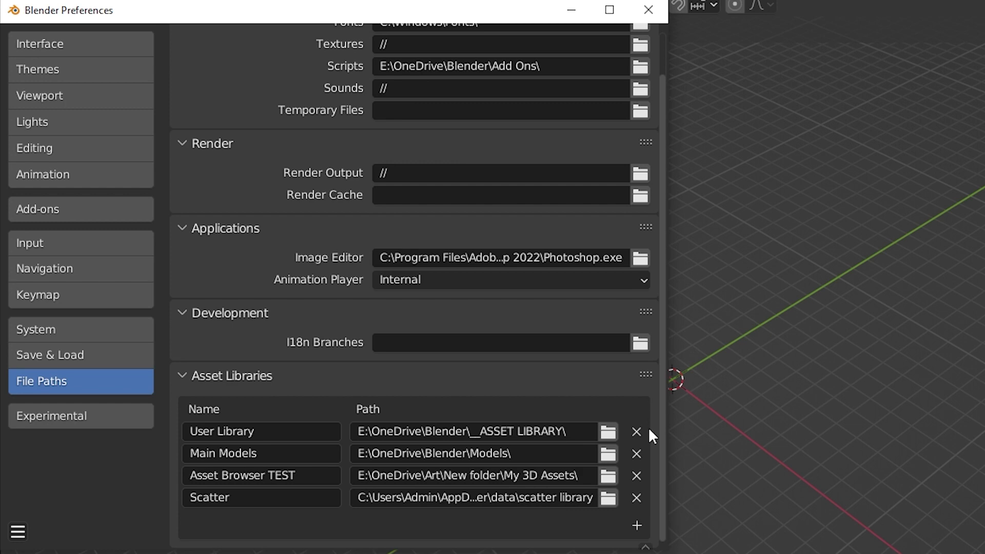
{"action": "left_click", "coordinate": [635, 525]}
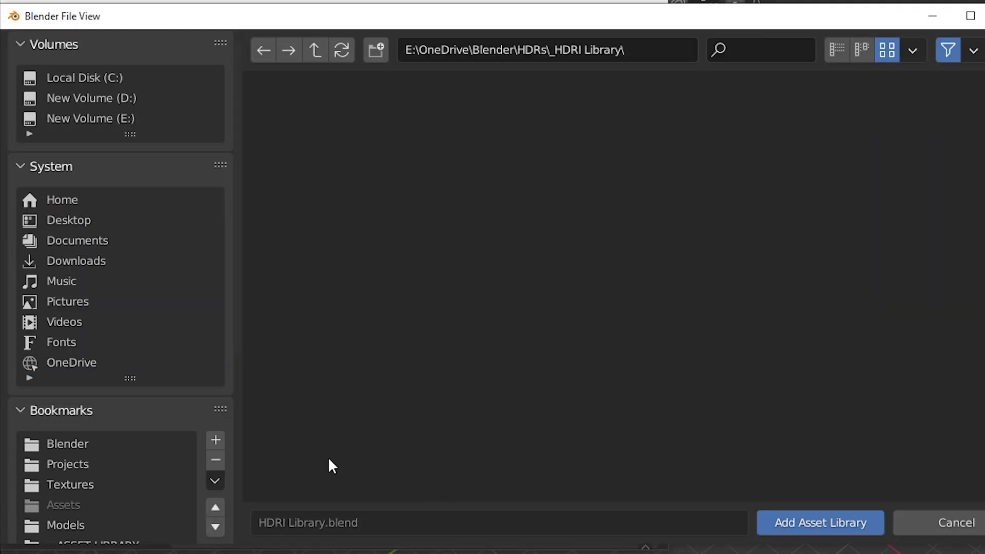
{"action": "left_click", "coordinate": [82, 444]}
{"action": "double_click", "coordinate": [324, 184]}
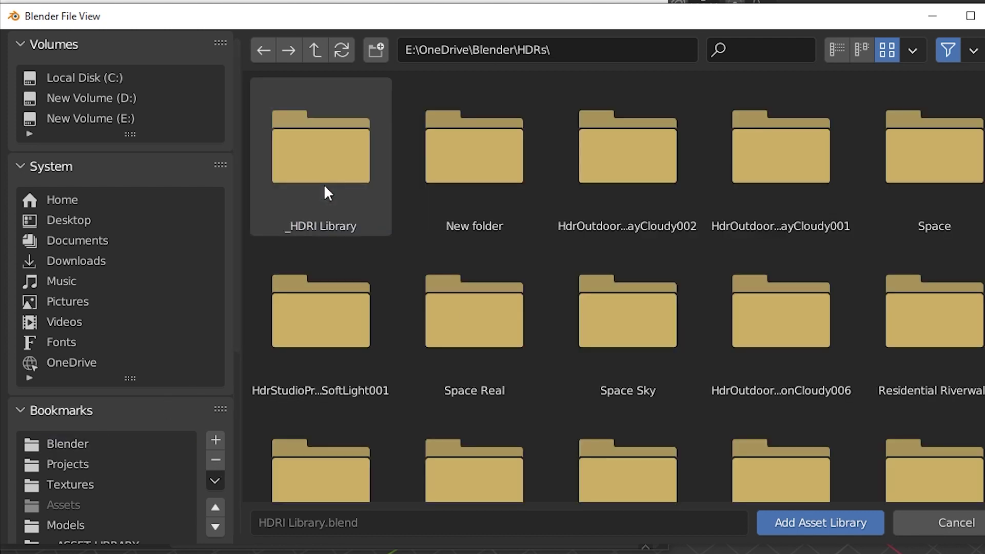
{"action": "double_click", "coordinate": [331, 169]}
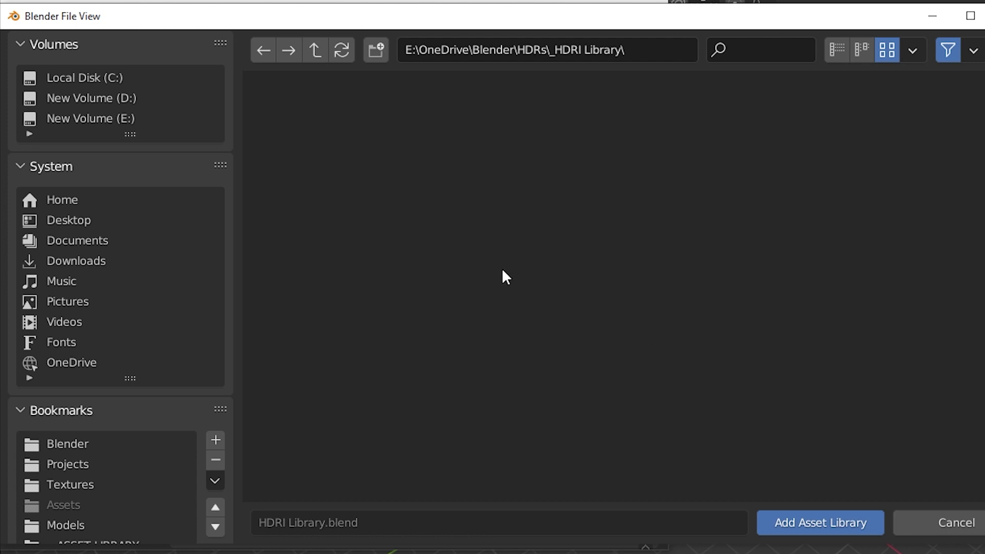
{"action": "left_click", "coordinate": [820, 524]}
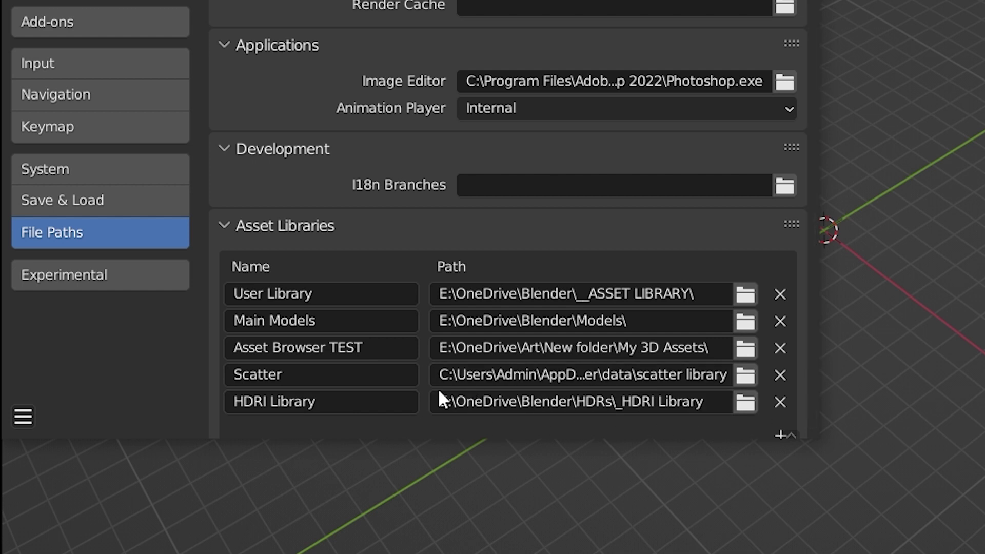
Save the preferences and hide the viewport sidebar.
{"action": "left_click", "coordinate": [23, 417]}
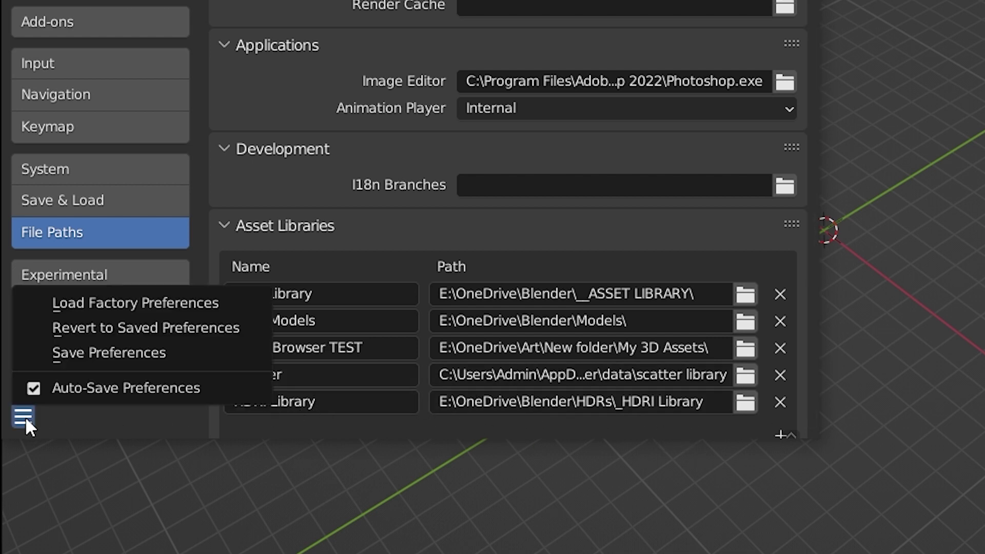
{"action": "left_click", "coordinate": [97, 355]}
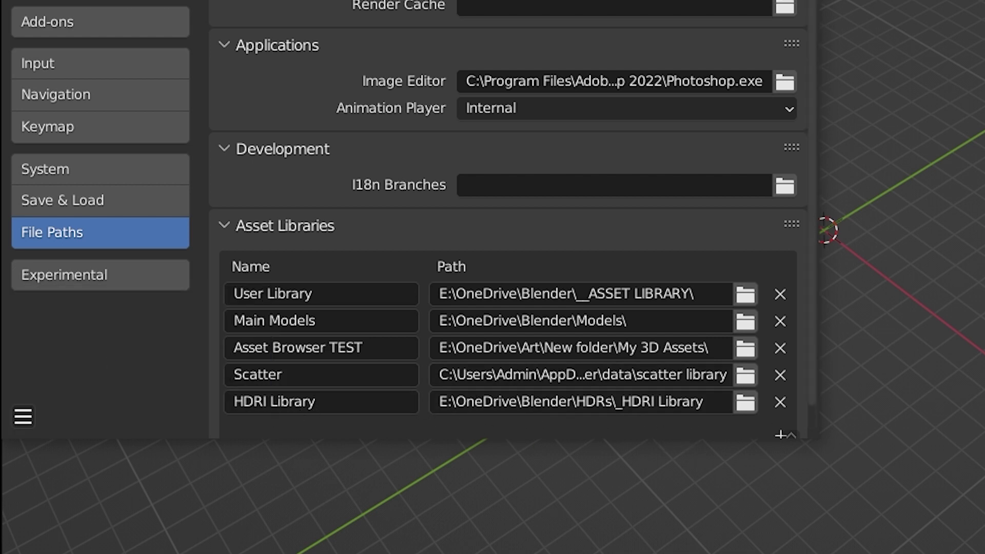
{"action": "key", "text": "n"}
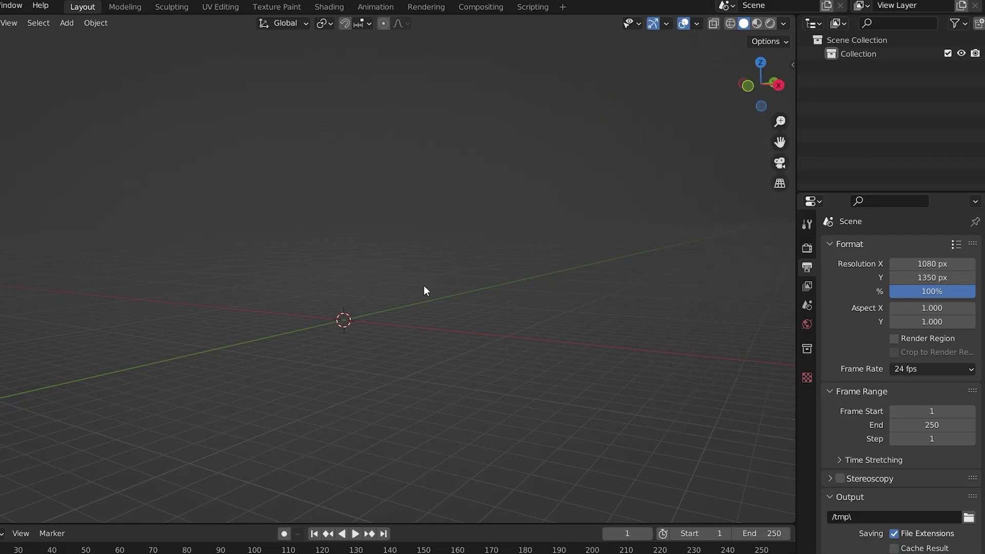
Set the World color to dark navy blue under Rendered shading, then enter the Shading workspace.
{"action": "left_click", "coordinate": [807, 324]}
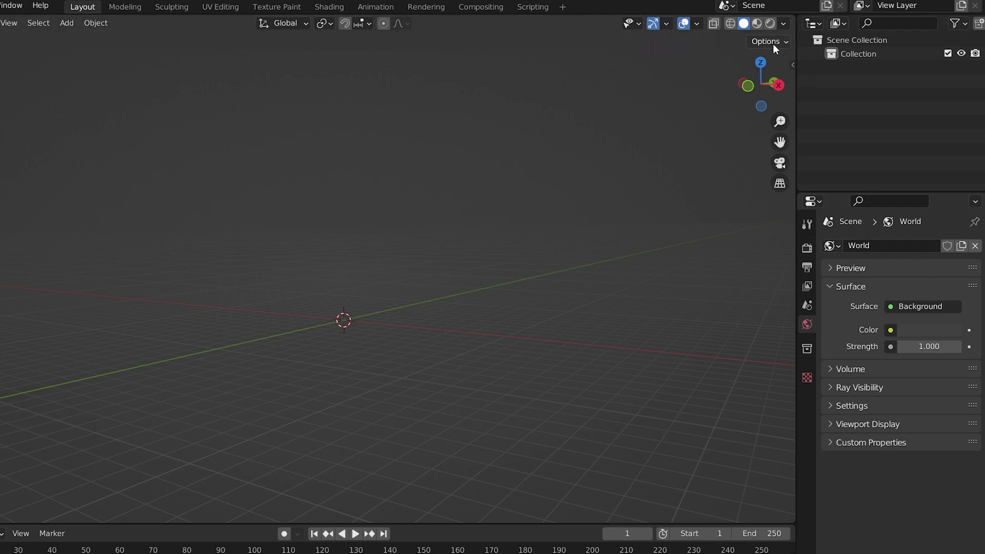
{"action": "left_click", "coordinate": [769, 24]}
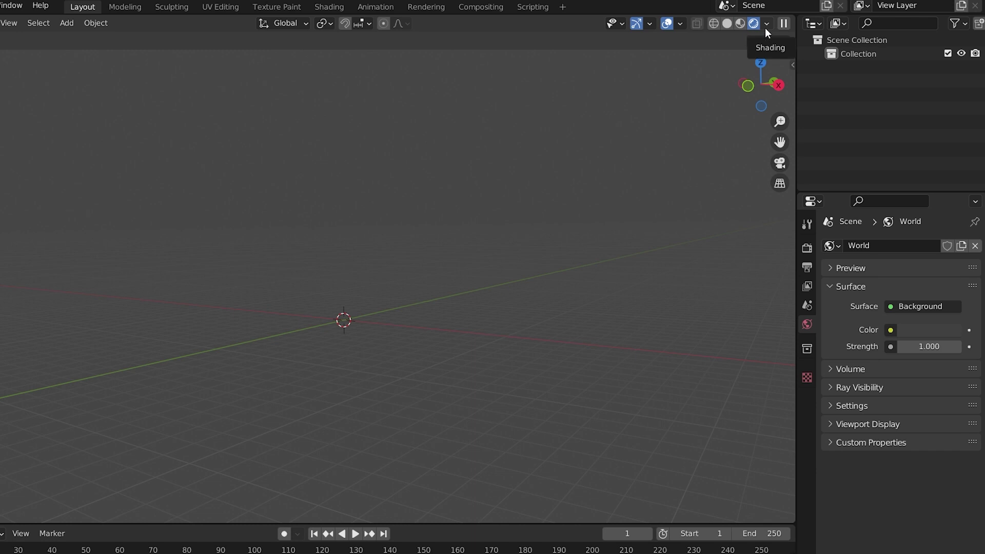
{"action": "left_click", "coordinate": [920, 330]}
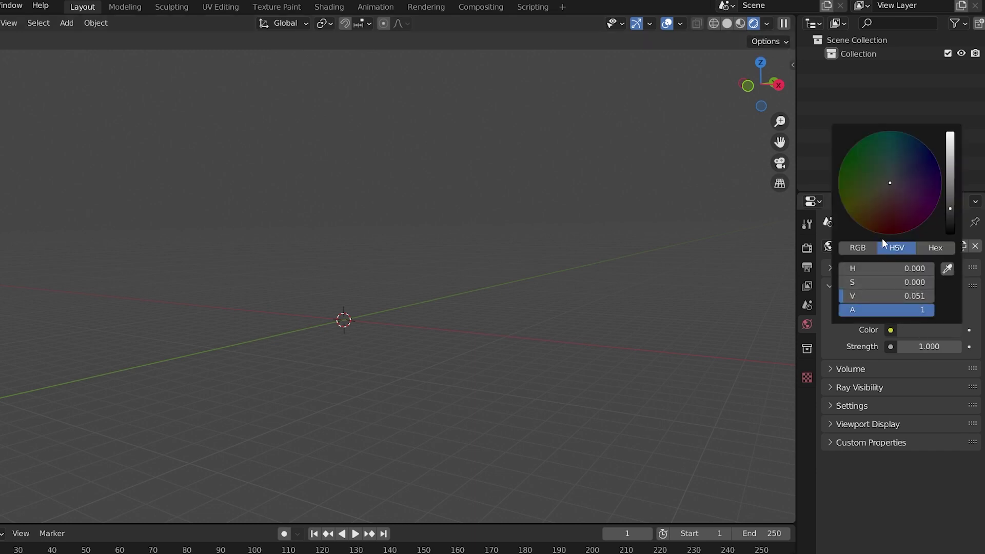
{"action": "mouse_move", "coordinate": [872, 268]}
{"action": "left_mouse_down"}
{"action": "mouse_move", "coordinate": [902, 282]}
{"action": "mouse_move", "coordinate": [918, 268]}
{"action": "left_mouse_up"}
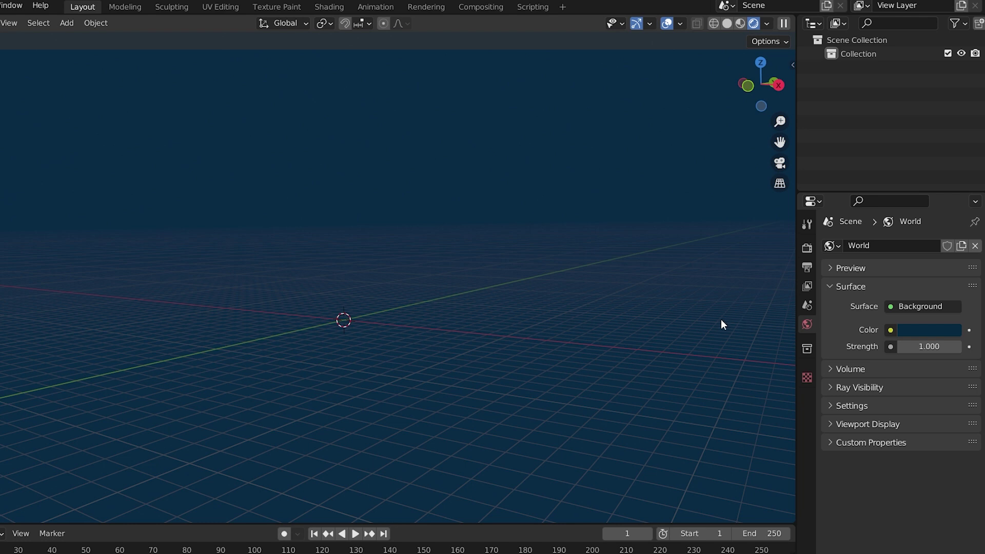
{"action": "left_click", "coordinate": [333, 8]}
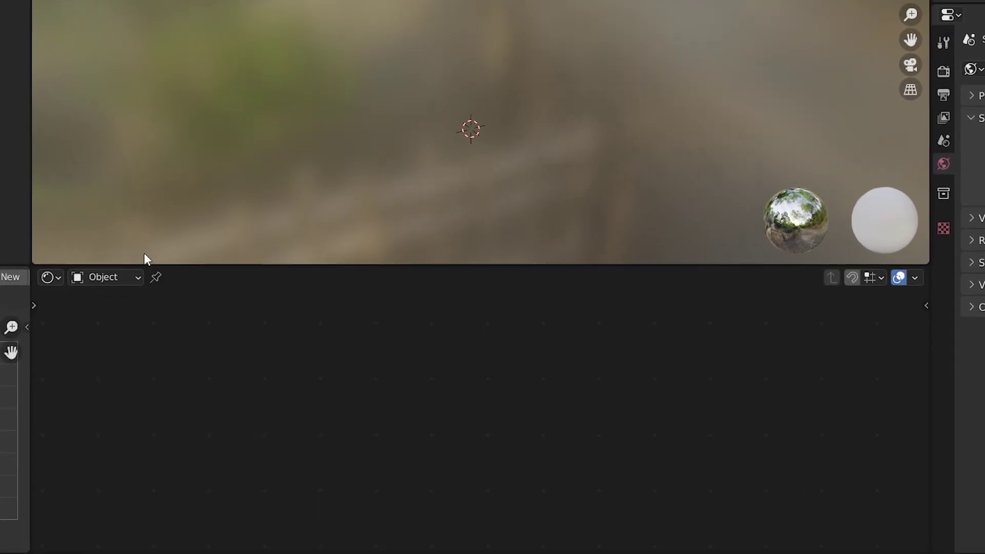
Switch the Shader Editor to World, frame the Background and World Output nodes, and render the viewport.
{"action": "left_click", "coordinate": [131, 337]}
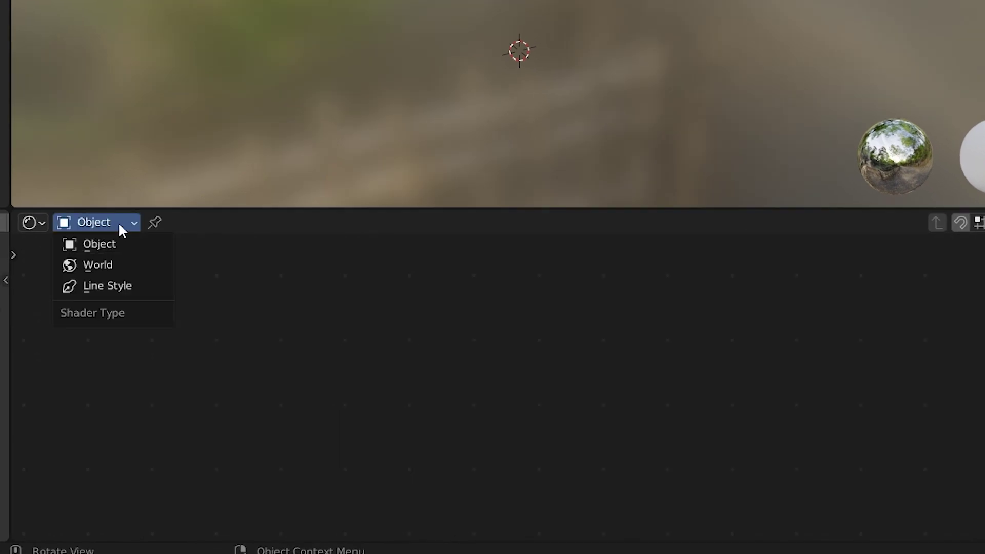
{"action": "left_click", "coordinate": [109, 265]}
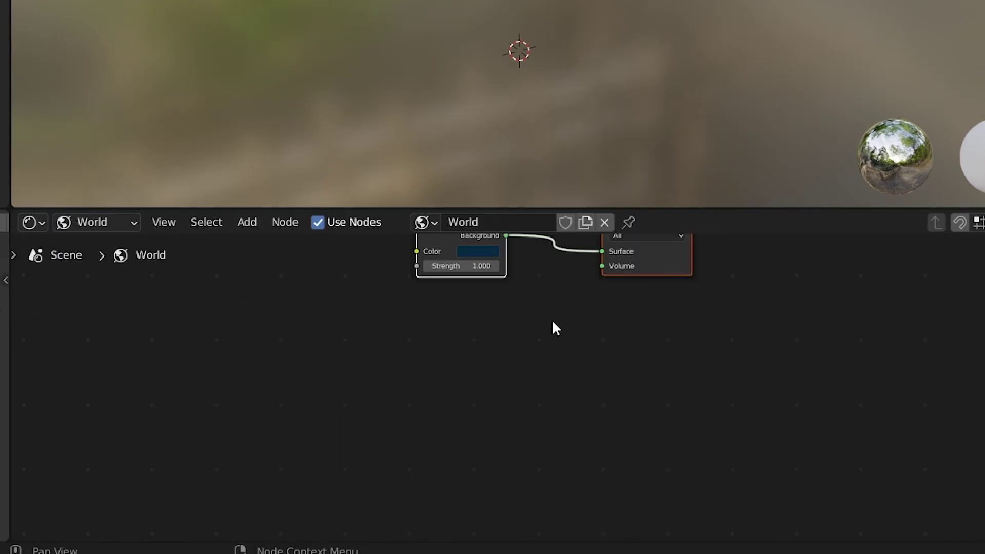
{"action": "mouse_move", "coordinate": [552, 319]}
{"action": "middle_mouse_down"}
{"action": "mouse_move", "coordinate": [566, 358]}
{"action": "mouse_move", "coordinate": [558, 418]}
{"action": "mouse_move", "coordinate": [667, 434]}
{"action": "middle_mouse_up"}
{"action": "scroll", "coordinate": [559, 410], "scroll_direction": "up", "scroll_amount": 2}
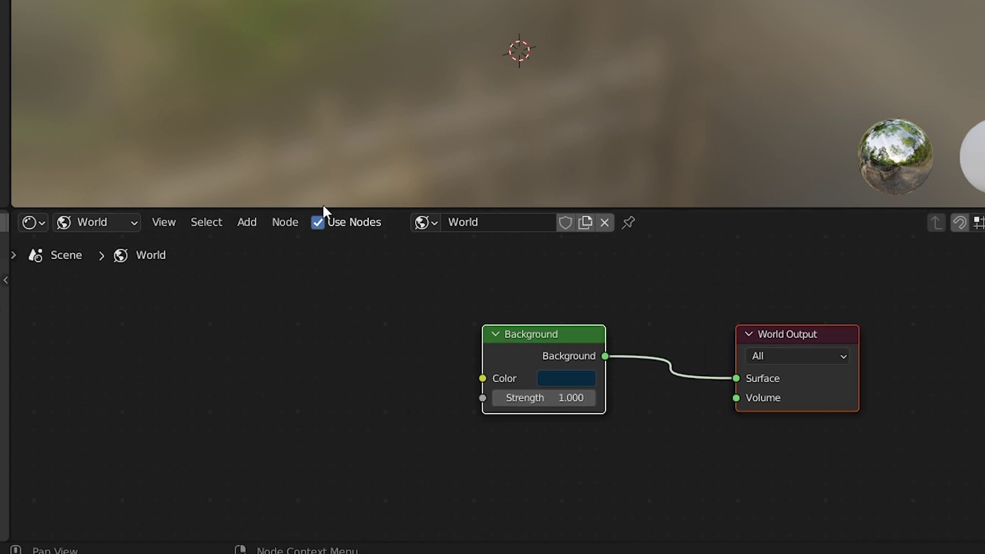
{"action": "left_click", "coordinate": [319, 223]}
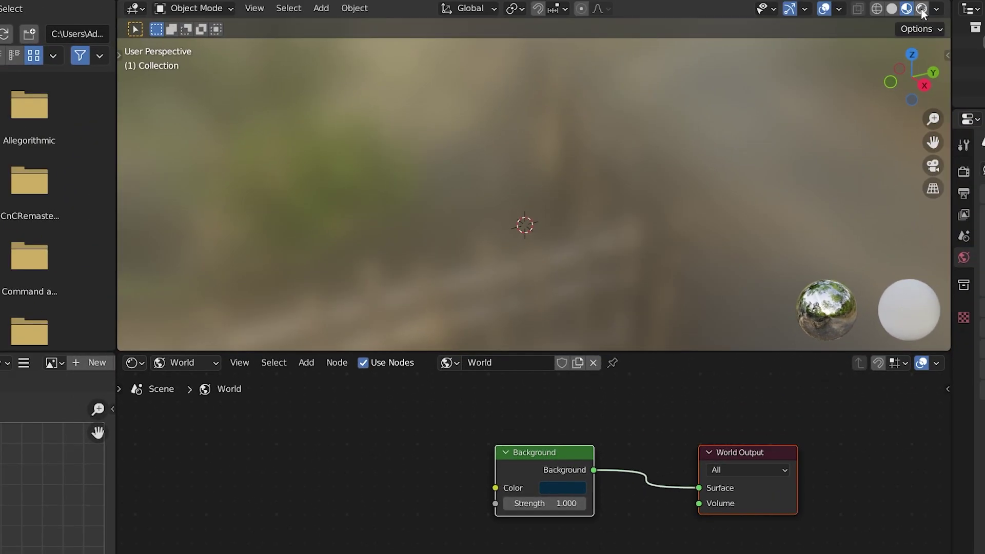
{"action": "left_click", "coordinate": [921, 9]}
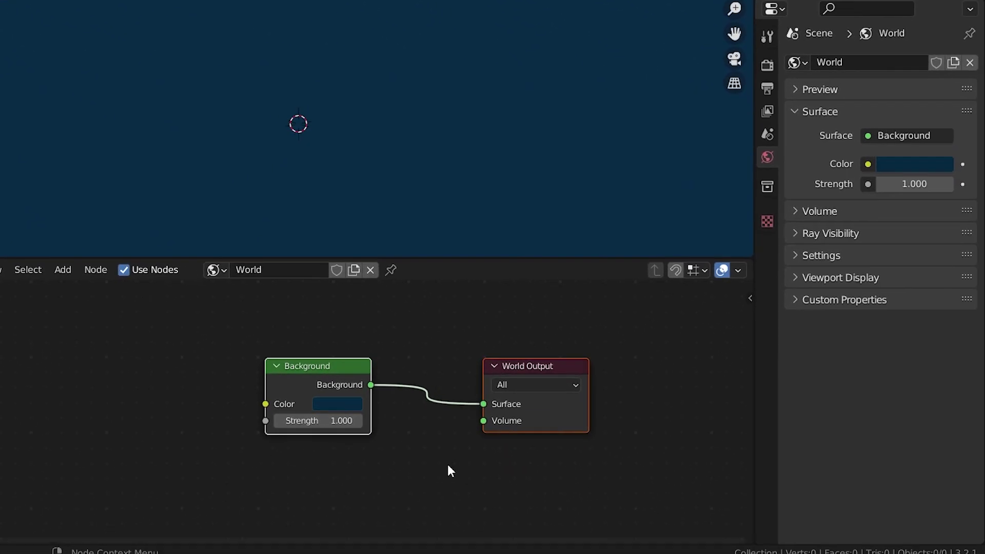
Add an Environment Texture node and link its Color to the Background Color input.
{"action": "left_click", "coordinate": [449, 425]}
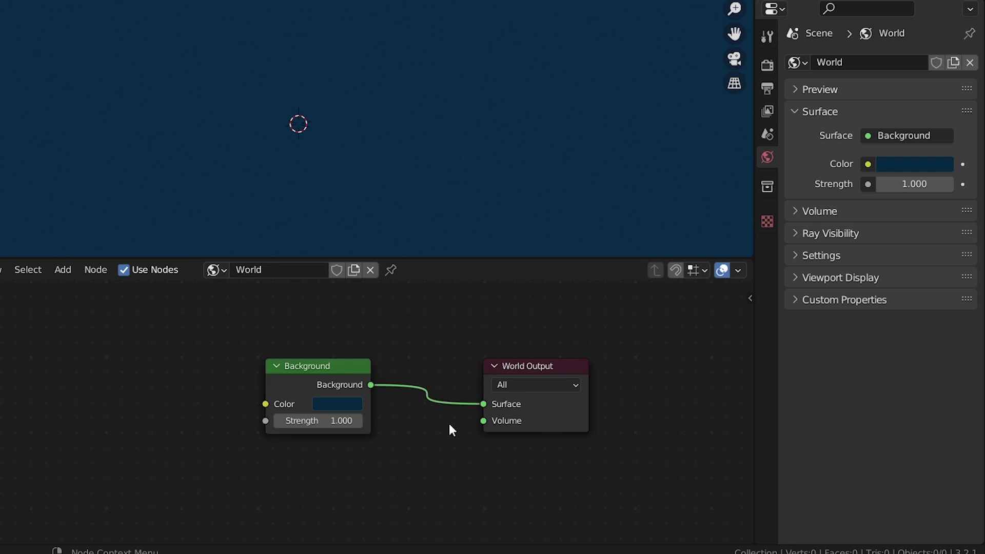
{"action": "key", "text": "shift+a"}
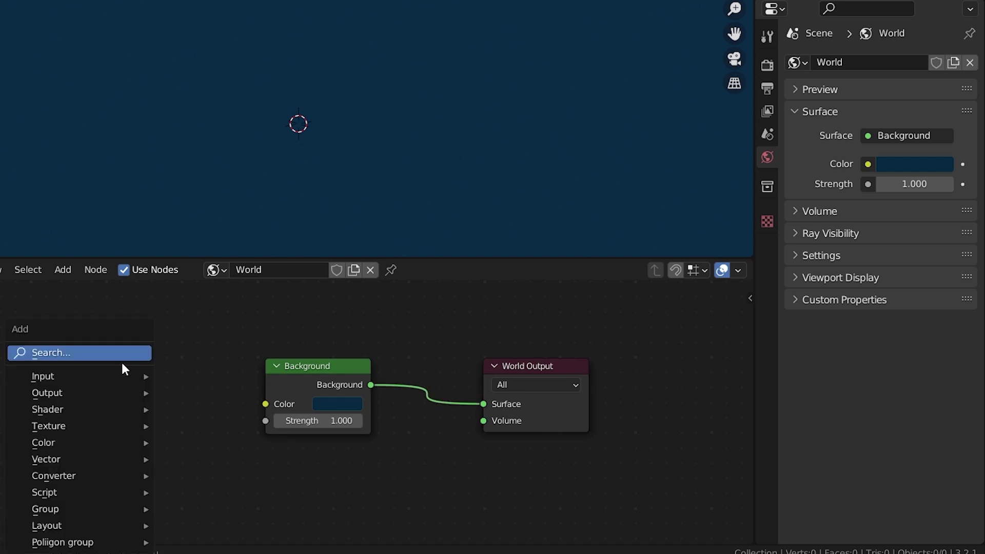
{"action": "left_click", "coordinate": [121, 358]}
{"action": "type", "text": "enviro"}
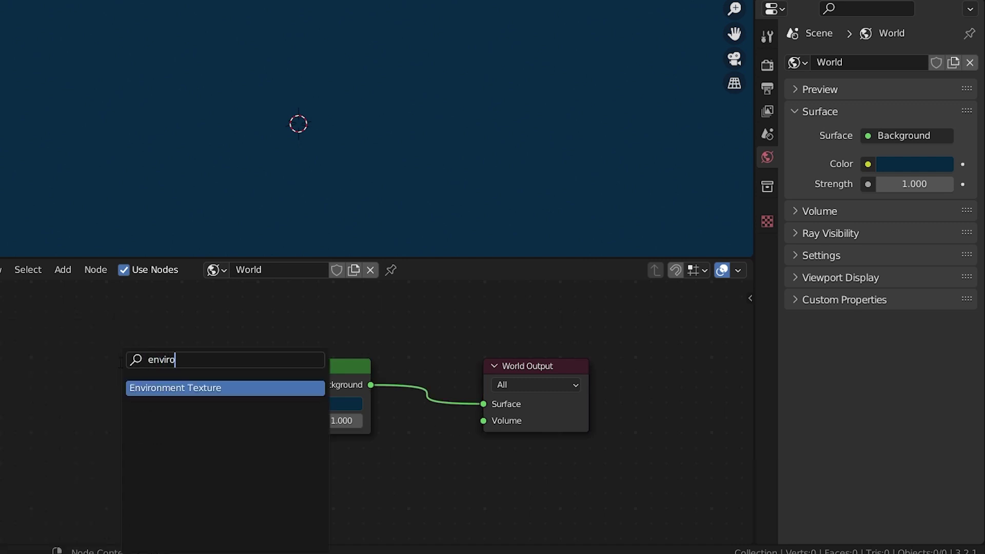
{"action": "type", "text": "n"}
{"action": "left_click", "coordinate": [224, 391]}
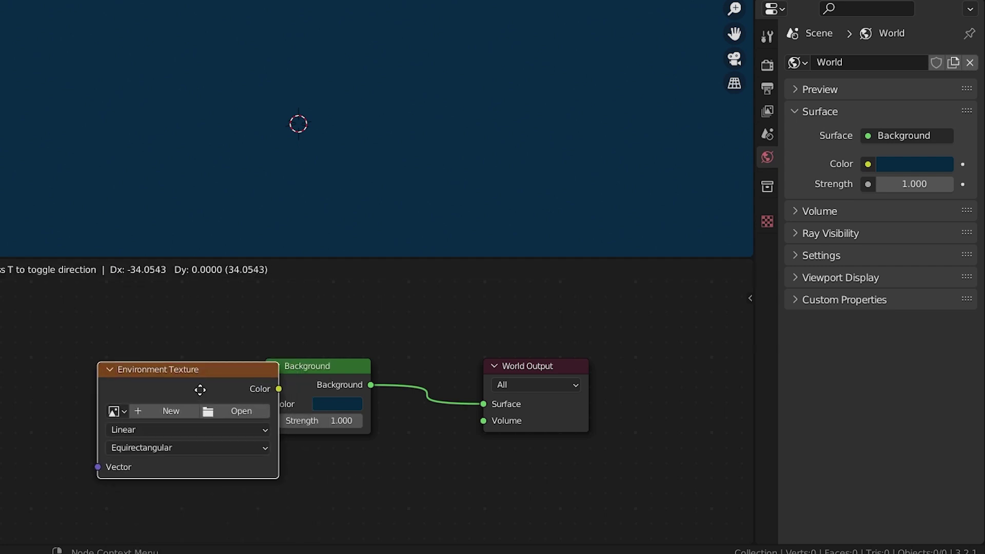
{"action": "left_click", "coordinate": [170, 373]}
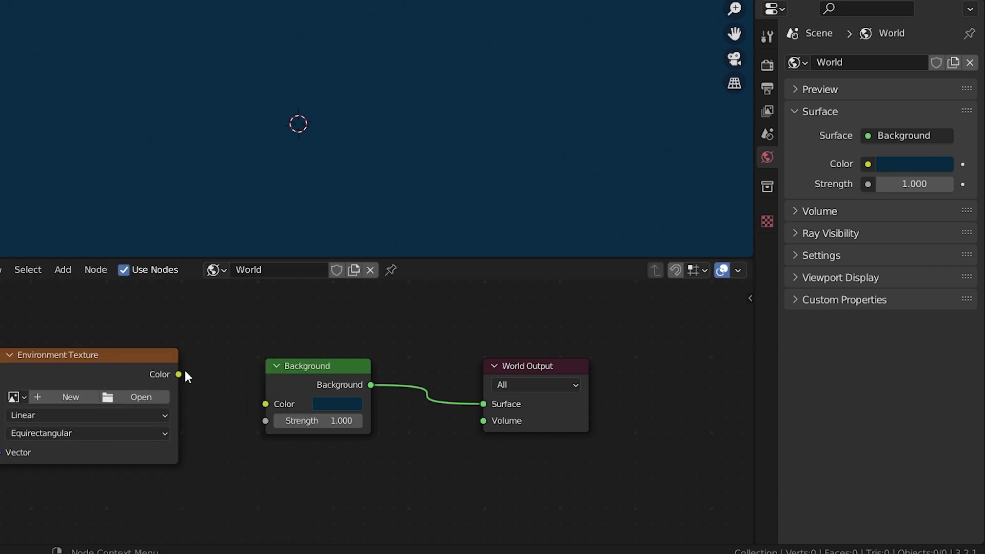
{"action": "left_click_drag", "start_coordinate": [179, 374], "coordinate": [265, 404]}
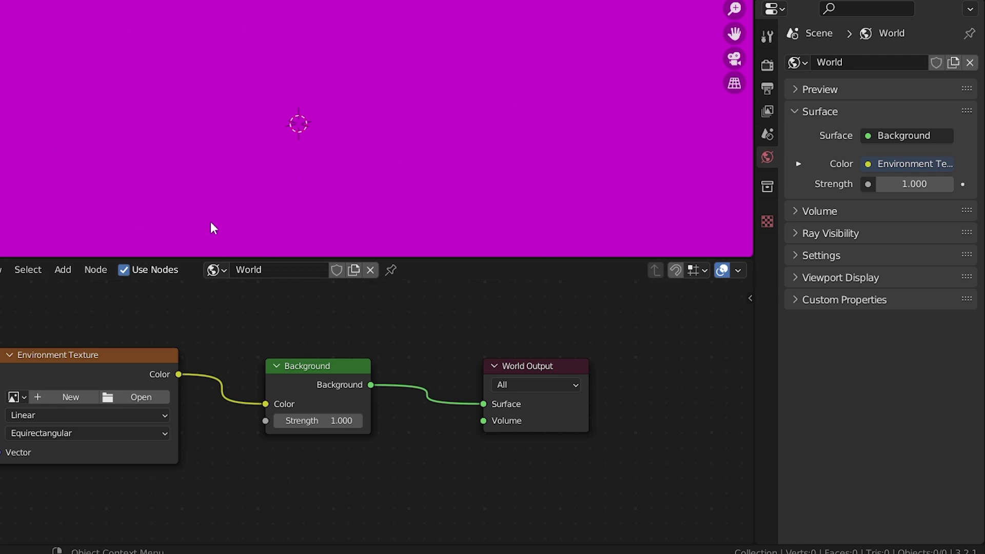
Load dreifaltigkeitsberg_4k.exr into the Environment Texture node.
{"action": "left_click", "coordinate": [145, 399]}
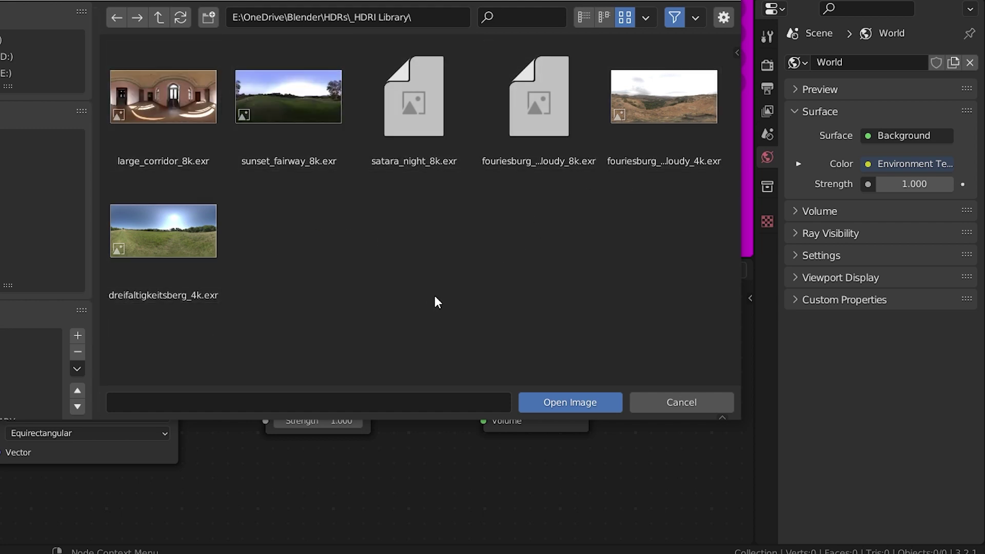
{"action": "left_click", "coordinate": [198, 242]}
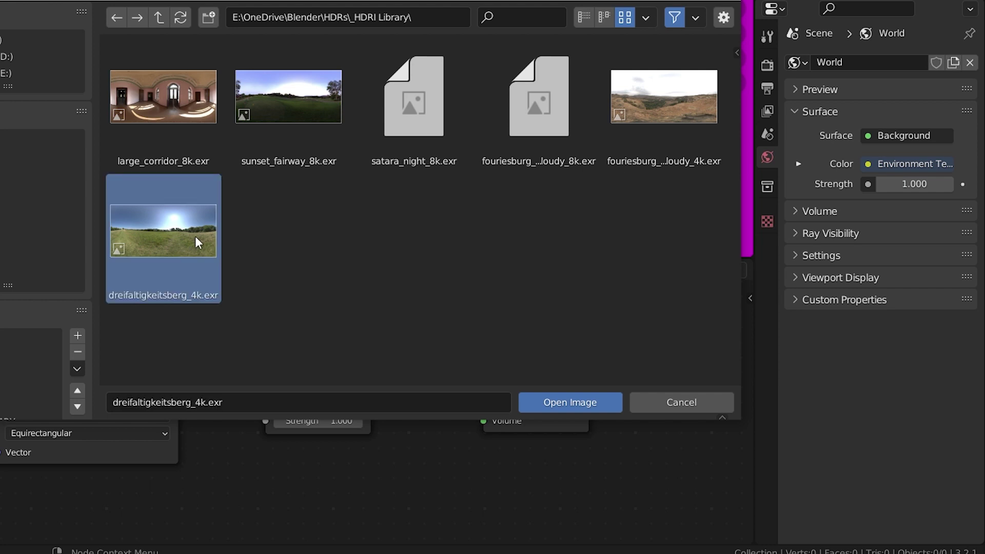
{"action": "left_click", "coordinate": [554, 403]}
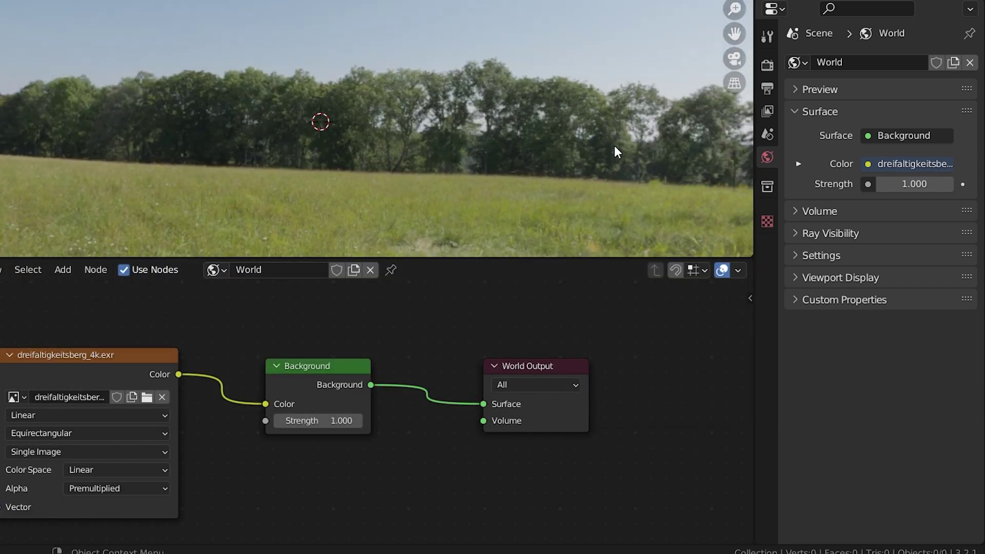
Name the world 'Sunny Day 1' and apply Mark as Asset to it.
{"action": "double_click", "coordinate": [853, 59]}
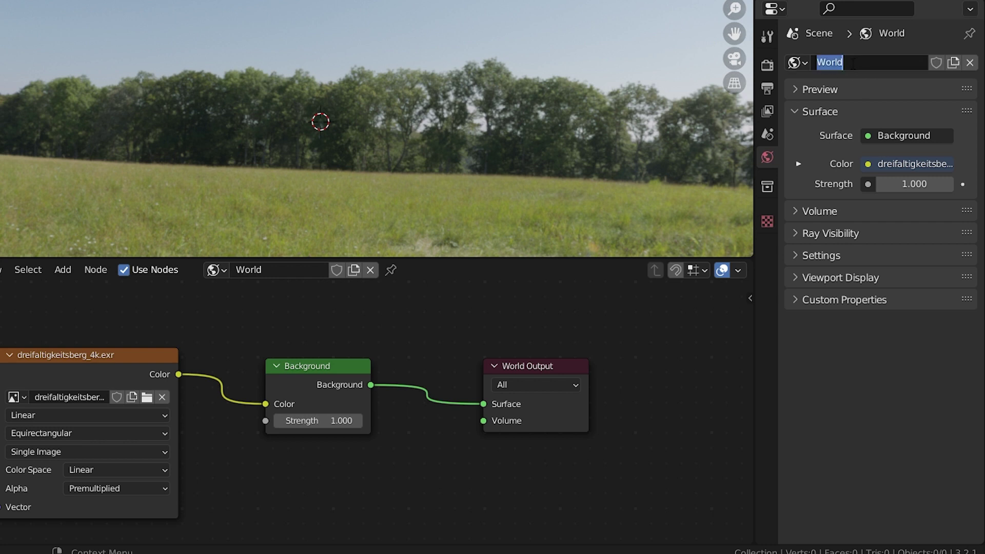
{"action": "type", "text": "Sunny"}
{"action": "type", "text": " Day 1"}
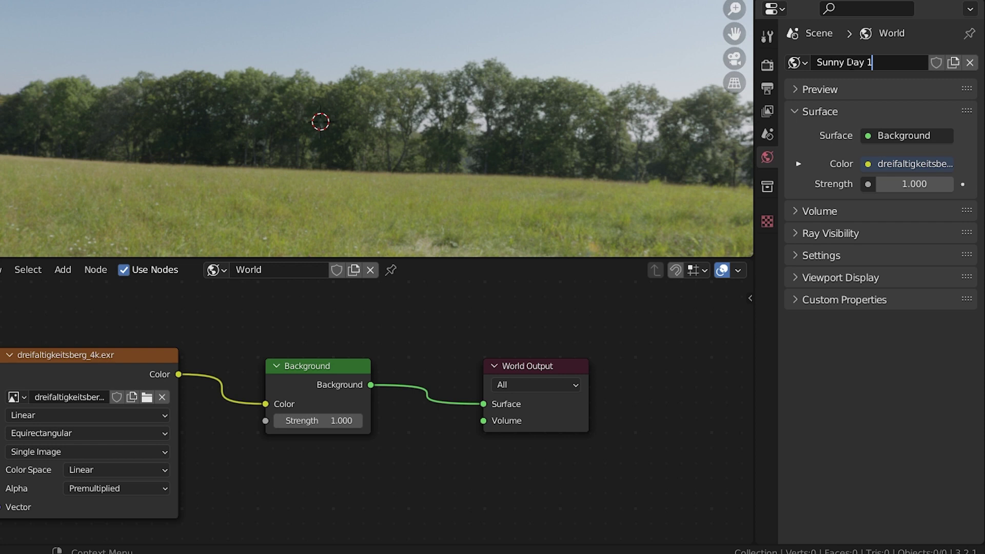
{"action": "key", "text": "Return"}
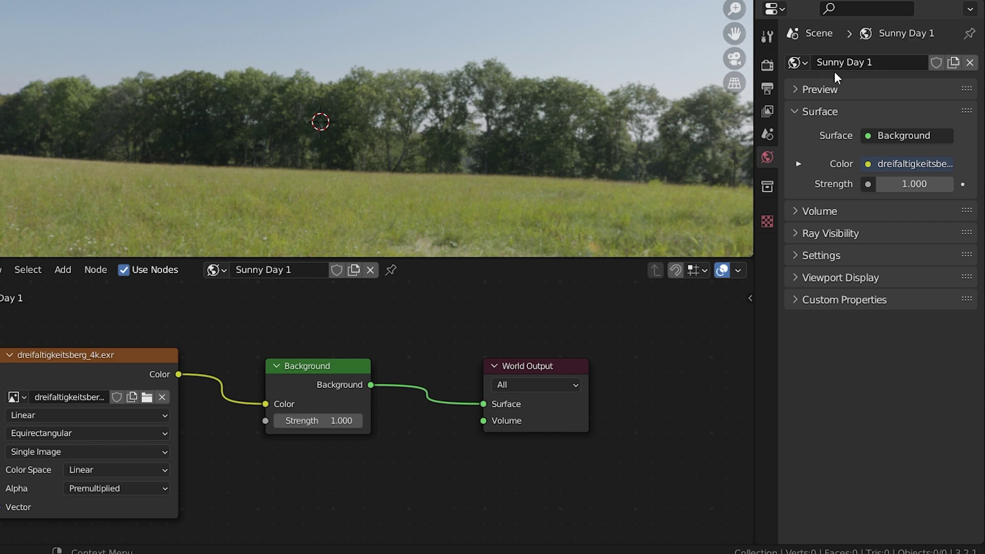
{"action": "right_click", "coordinate": [880, 63]}
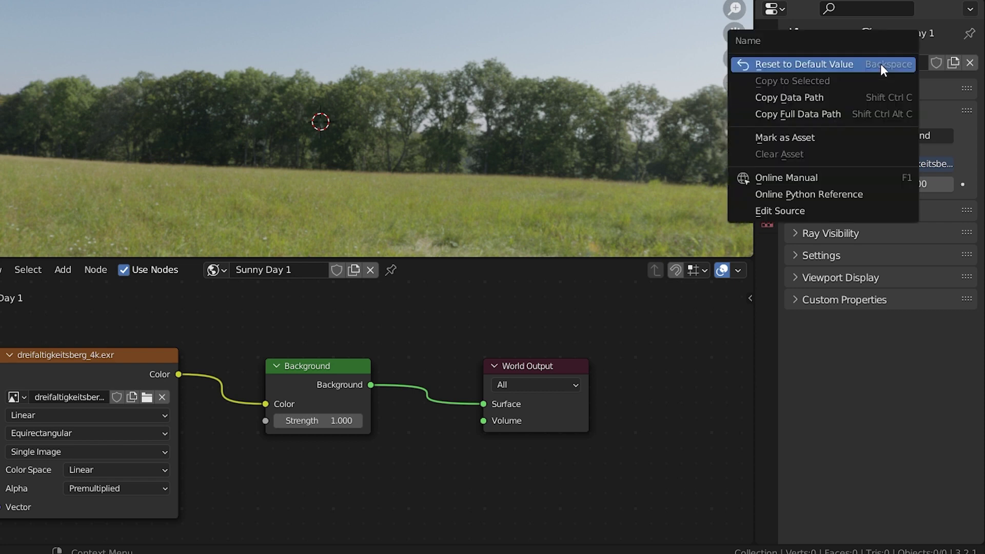
{"action": "left_click", "coordinate": [839, 137]}
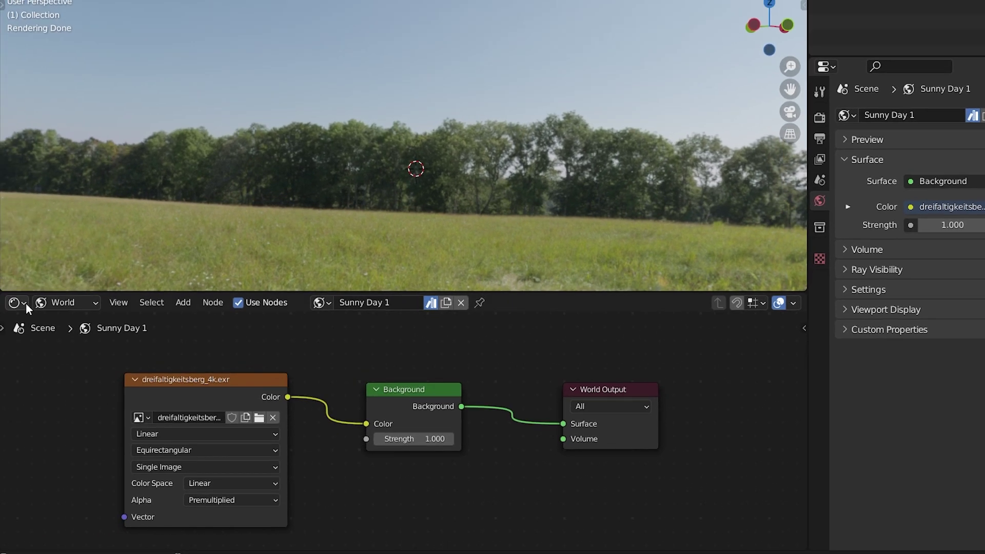
{"action": "left_click", "coordinate": [25, 303]}
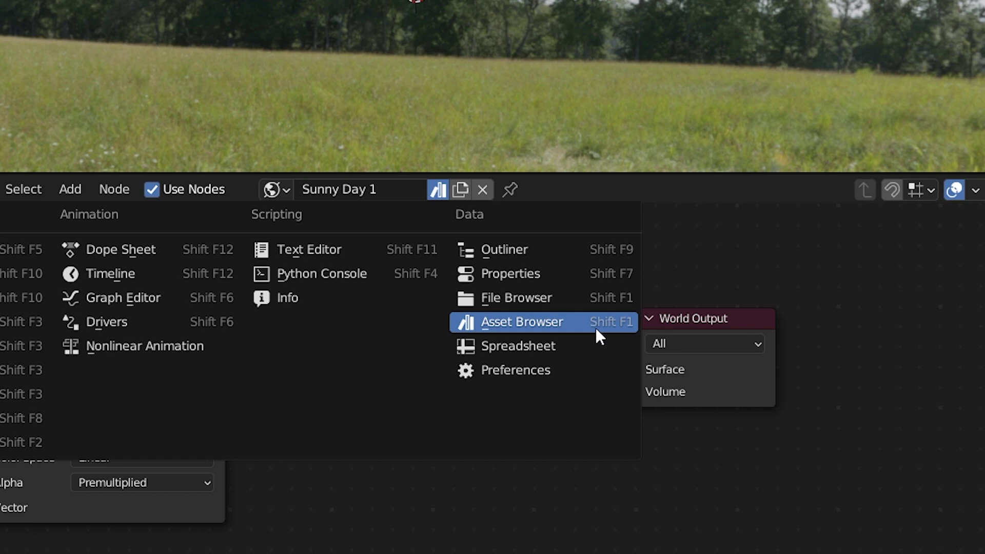
Turn the node area into an Asset Browser showing HDRI Library with the Sunny Day 1 world.
{"action": "left_click", "coordinate": [595, 327]}
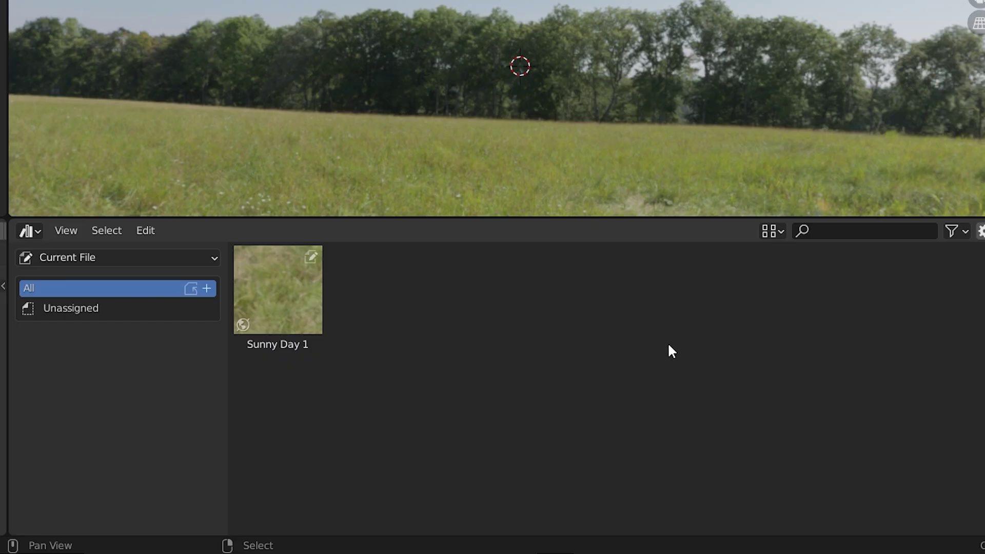
{"action": "left_click", "coordinate": [276, 328]}
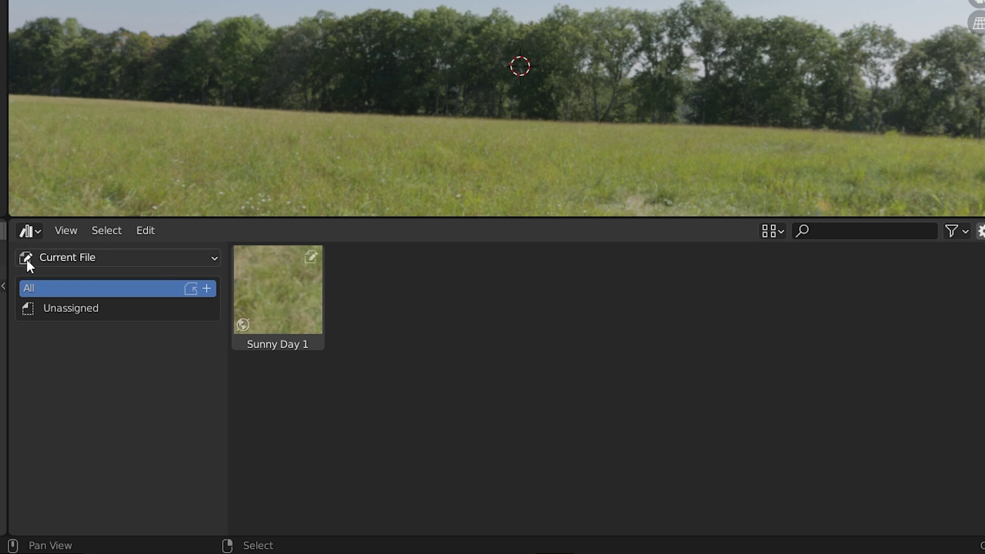
{"action": "left_click", "coordinate": [141, 259]}
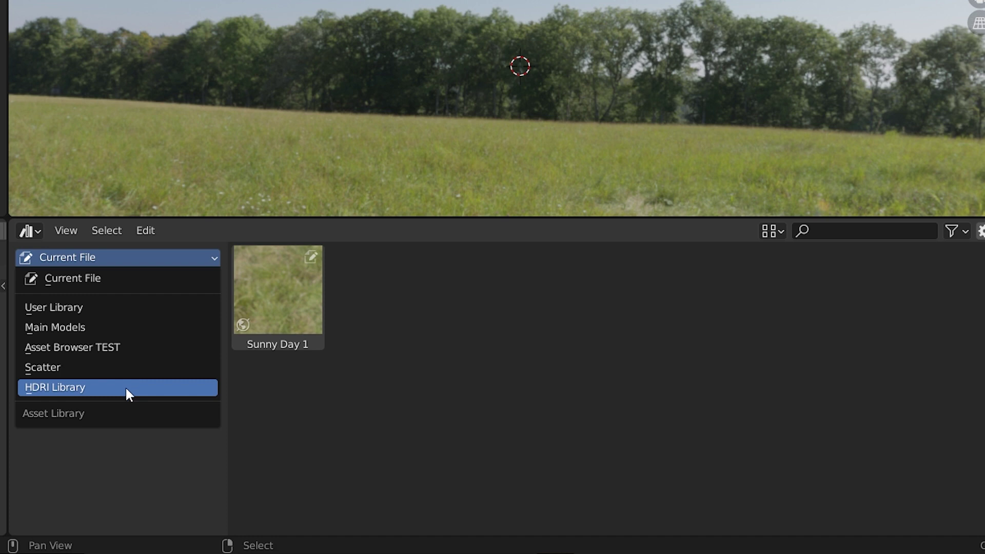
{"action": "left_click", "coordinate": [96, 388]}
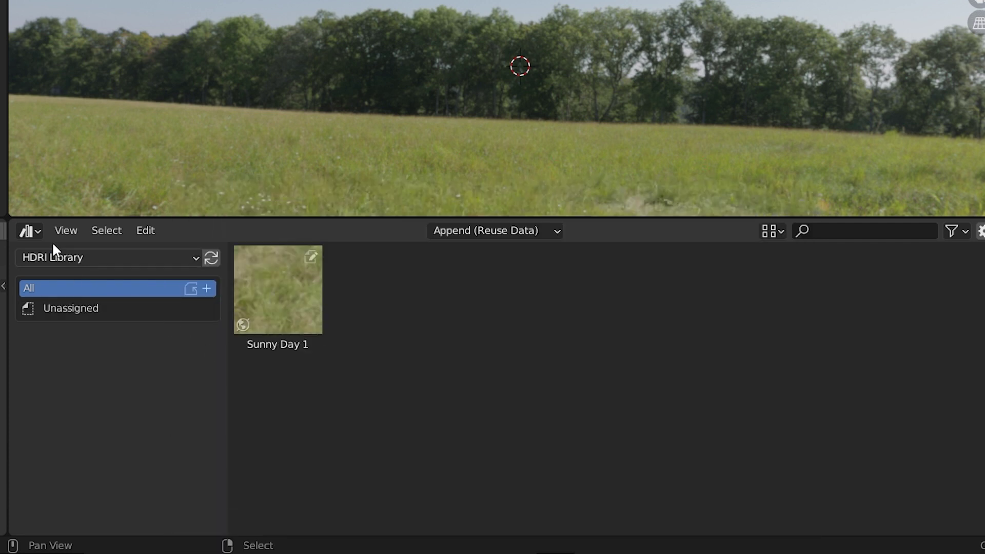
{"action": "left_click", "coordinate": [33, 232]}
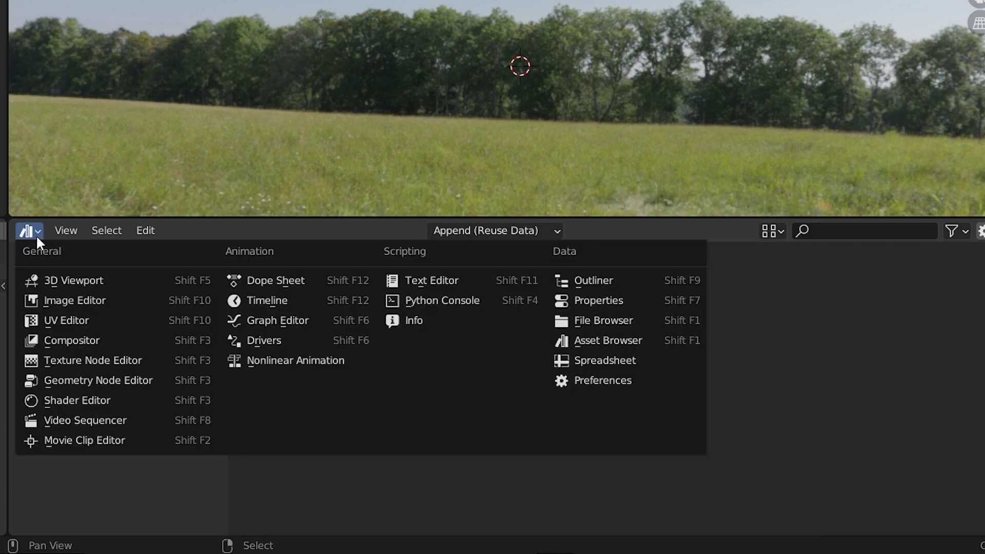
Return to the world's shader nodes and duplicate it, keeping Sunny Day 1.001 as the scene's world.
{"action": "left_click", "coordinate": [91, 399]}
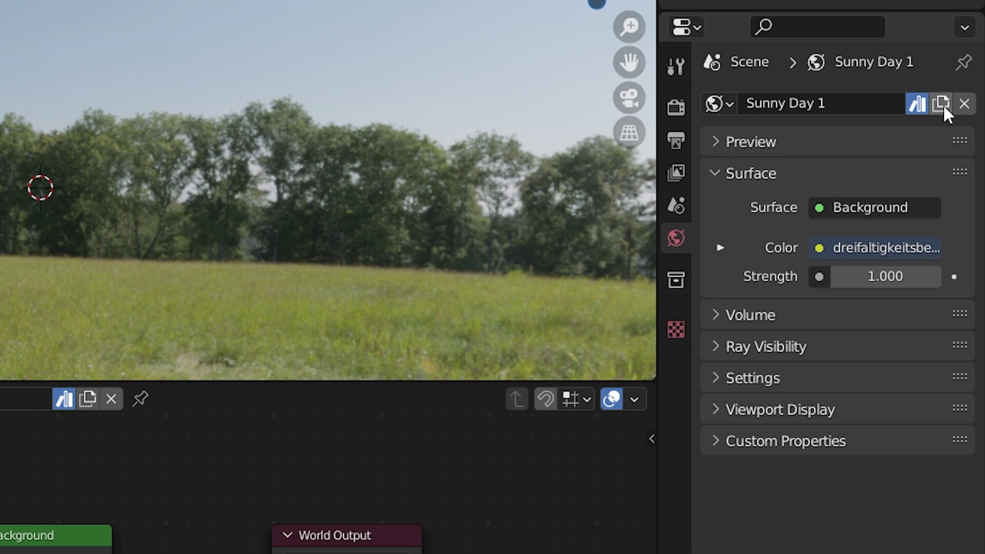
{"action": "left_click", "coordinate": [942, 105]}
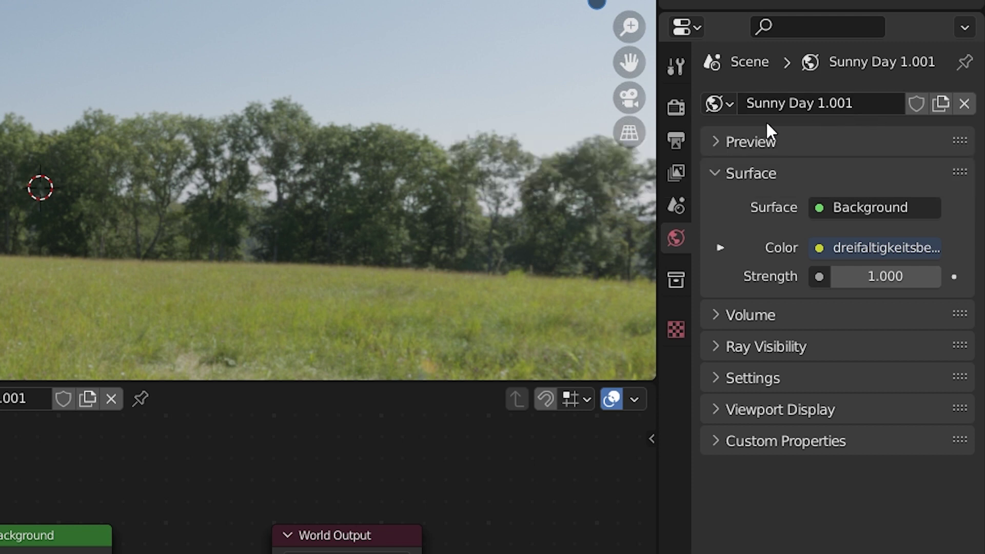
{"action": "left_click", "coordinate": [723, 105]}
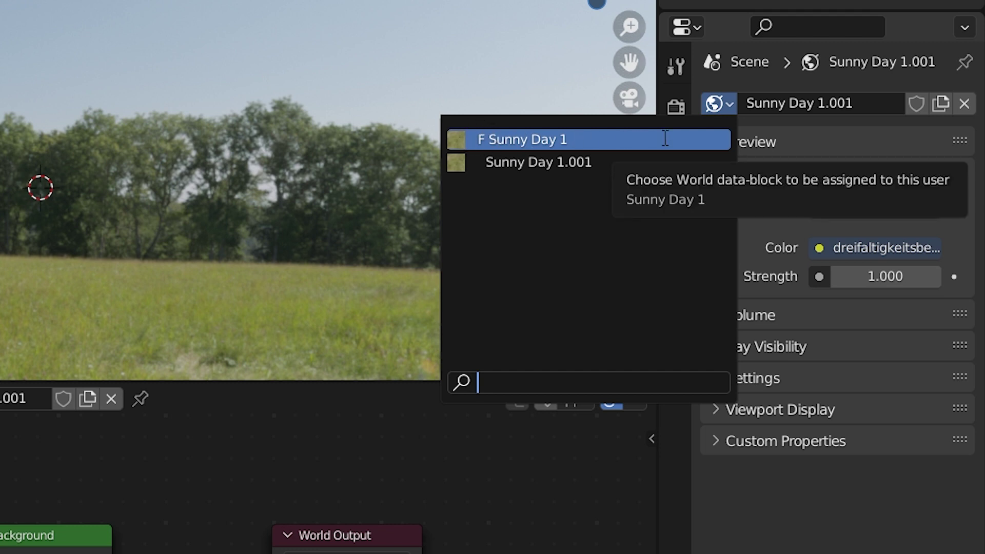
{"action": "left_click", "coordinate": [652, 160]}
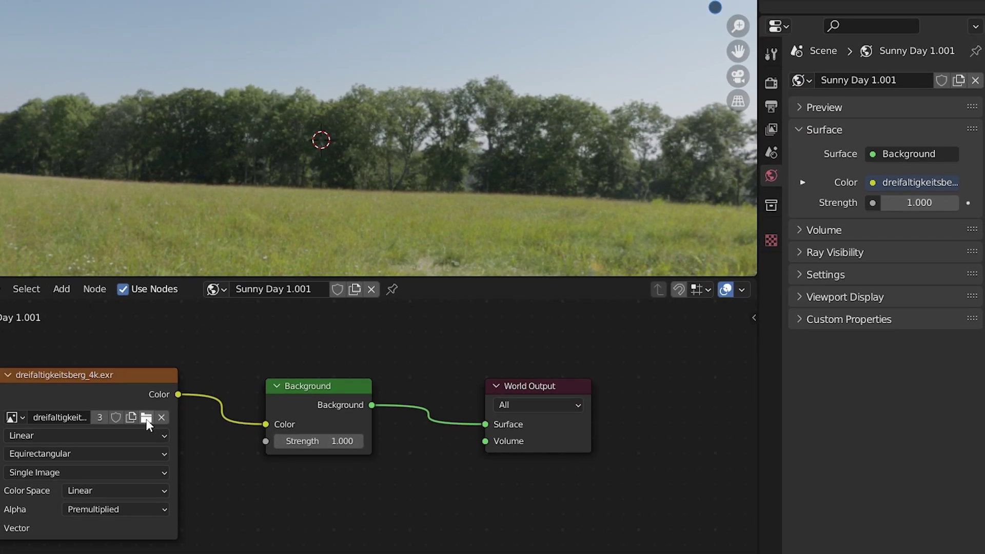
Load fouriesburg_mountain_cloudy_4k.exr into the world's Environment Texture node.
{"action": "left_click", "coordinate": [146, 418]}
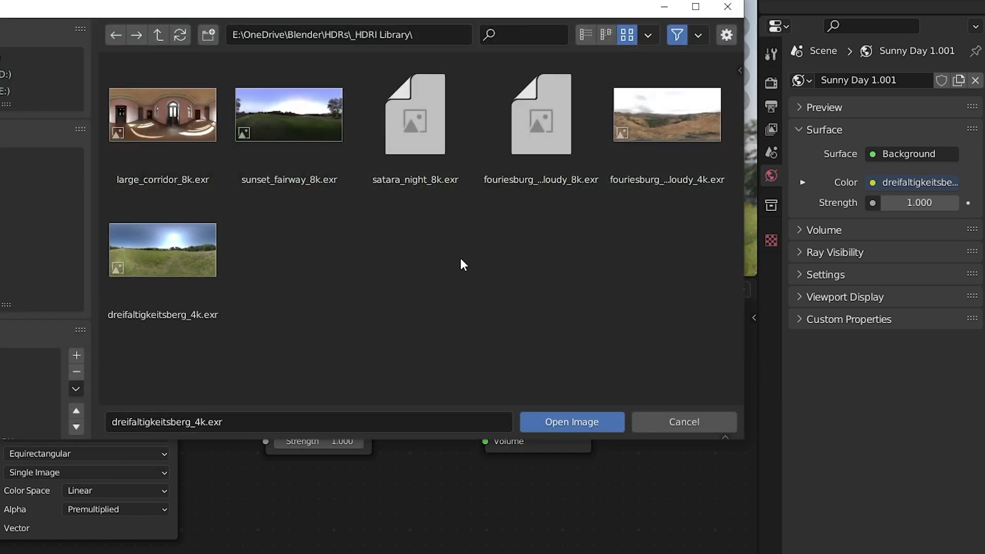
{"action": "left_click", "coordinate": [685, 117]}
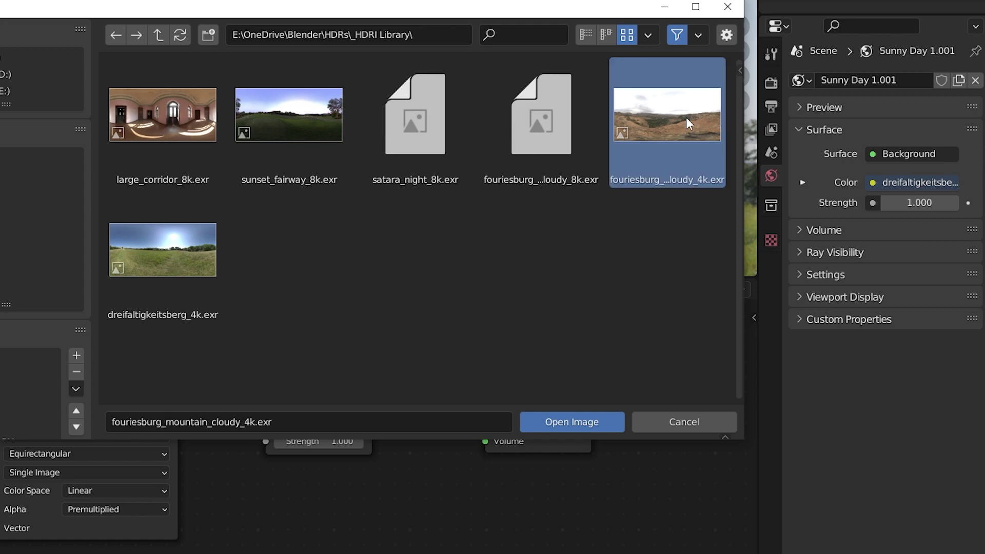
{"action": "left_click", "coordinate": [573, 420]}
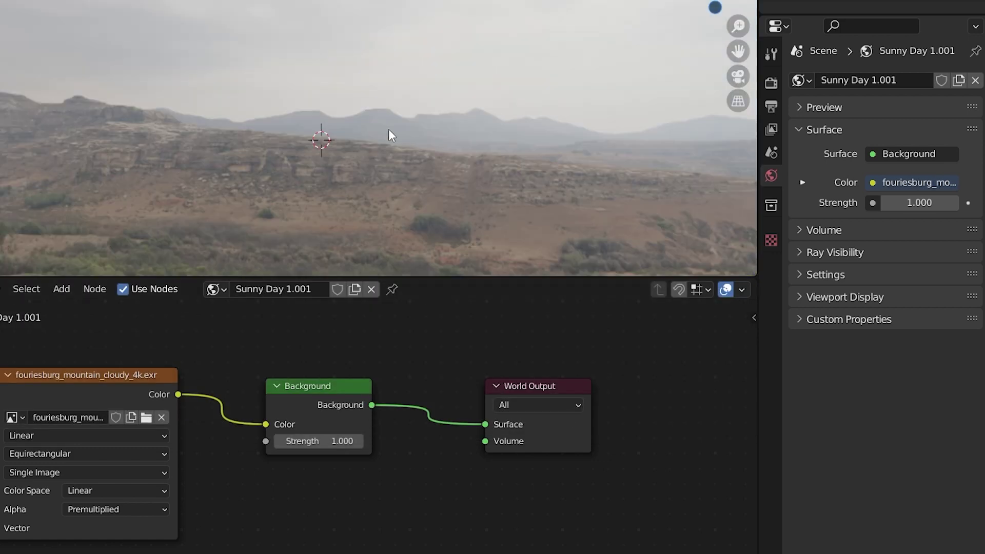
{"action": "mouse_move", "coordinate": [389, 129]}
{"action": "middle_mouse_down"}
{"action": "mouse_move", "coordinate": [514, 116]}
{"action": "mouse_move", "coordinate": [718, 129]}
{"action": "mouse_move", "coordinate": [712, 117]}
{"action": "middle_mouse_up"}
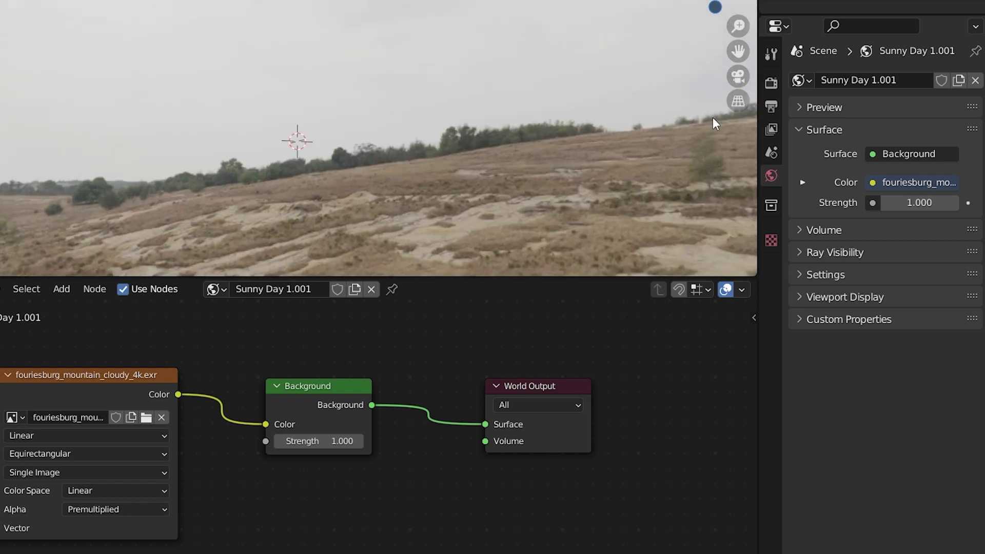
Rename the world Cloudy Sky 1 and mark it as an asset.
{"action": "left_click", "coordinate": [917, 79]}
{"action": "type", "text": "C"}
{"action": "type", "text": "loudy Sky 1"}
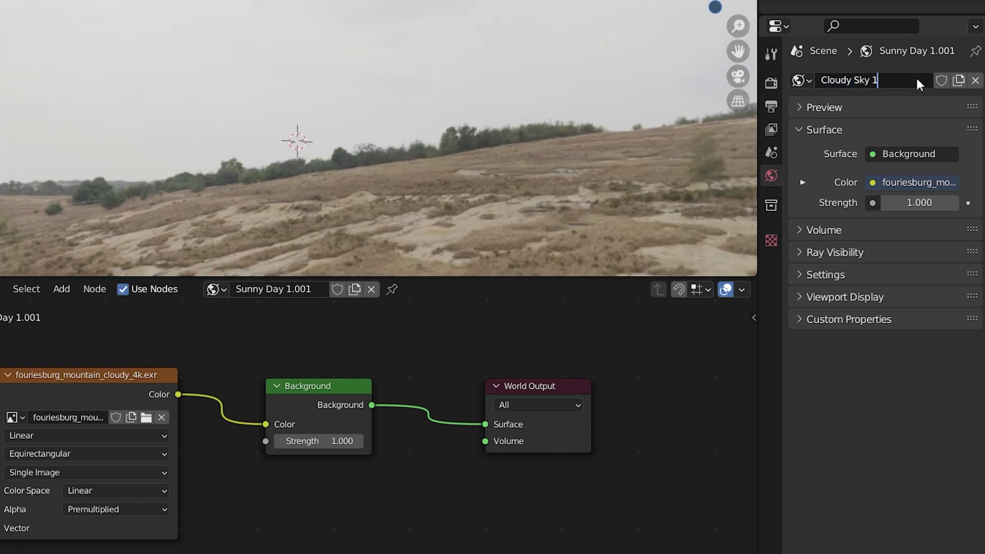
{"action": "key", "text": "Return"}
{"action": "right_click", "coordinate": [896, 78]}
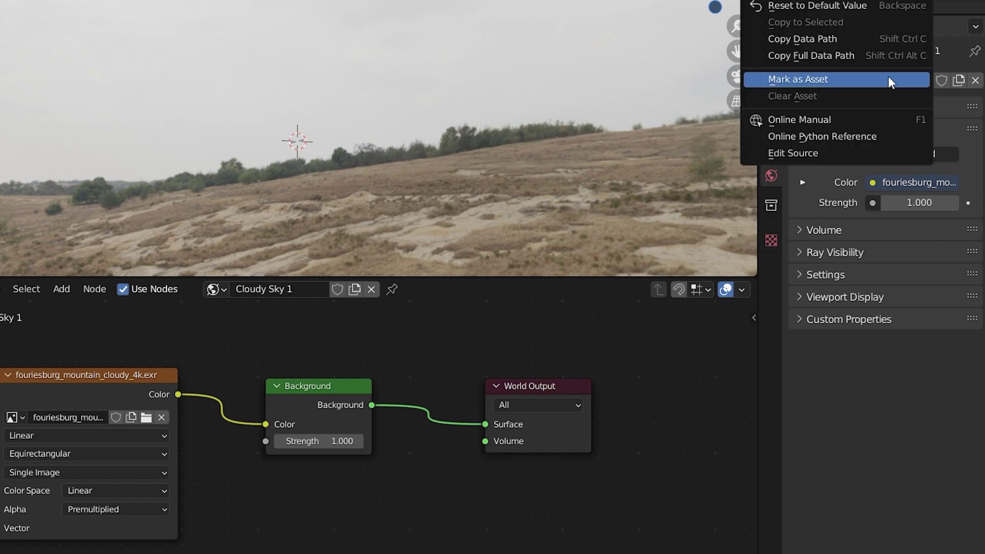
{"action": "left_click", "coordinate": [888, 76]}
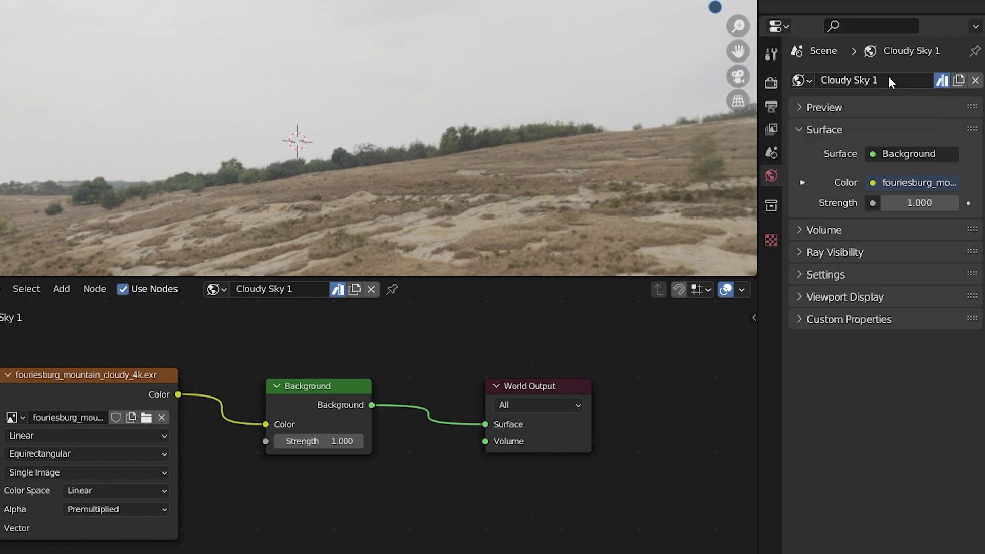
Duplicate the world and load satara_night_8k.exr as its background HDRI.
{"action": "left_click", "coordinate": [959, 81]}
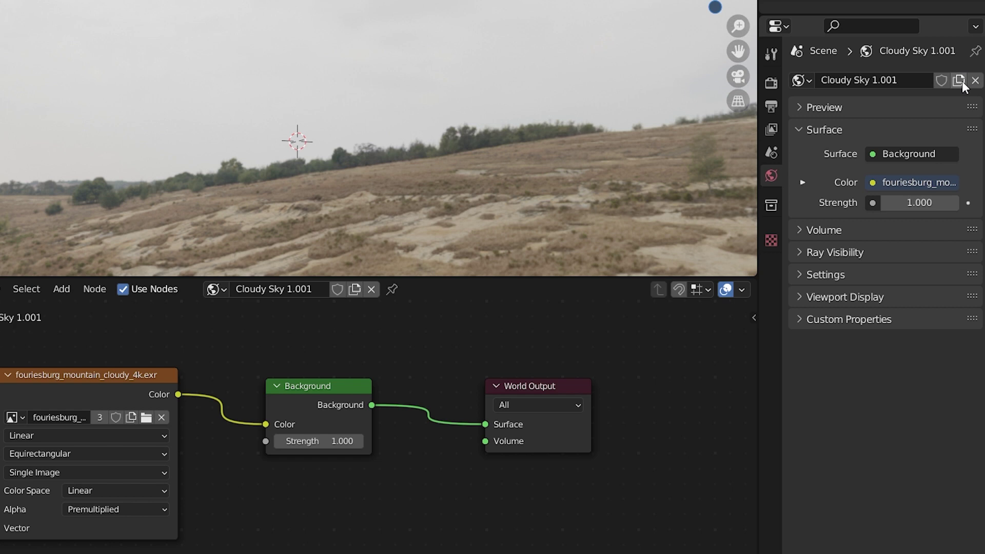
{"action": "left_click", "coordinate": [147, 416]}
{"action": "left_click", "coordinate": [289, 124]}
{"action": "left_click", "coordinate": [420, 151]}
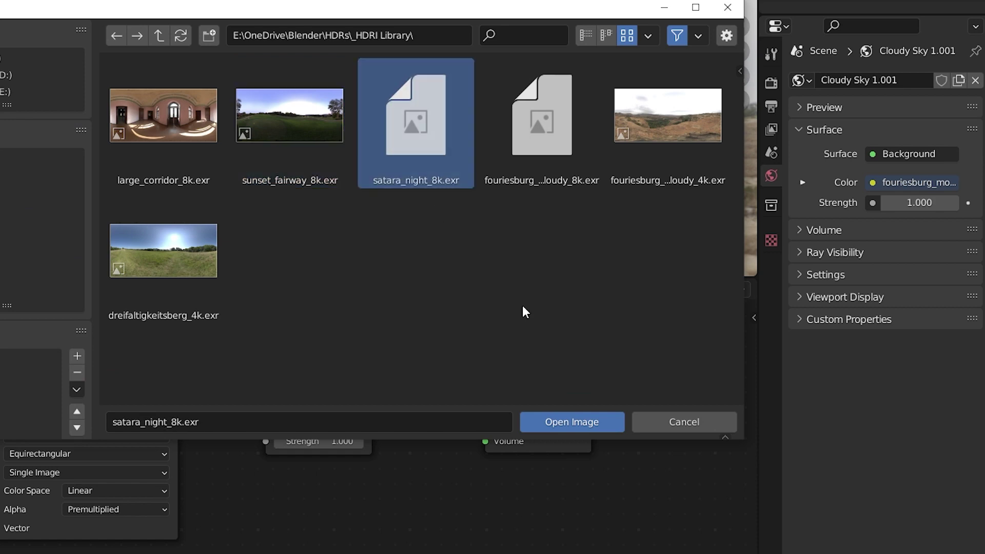
{"action": "left_click", "coordinate": [554, 422]}
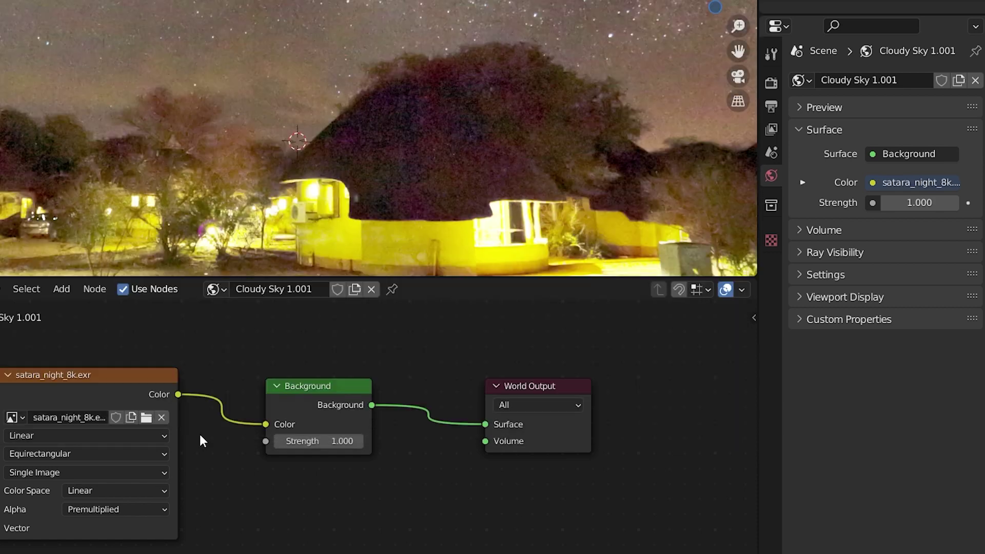
Rename the copied world Starry Sky and mark it as an asset.
{"action": "double_click", "coordinate": [905, 81]}
{"action": "type", "text": "Starry Sky"}
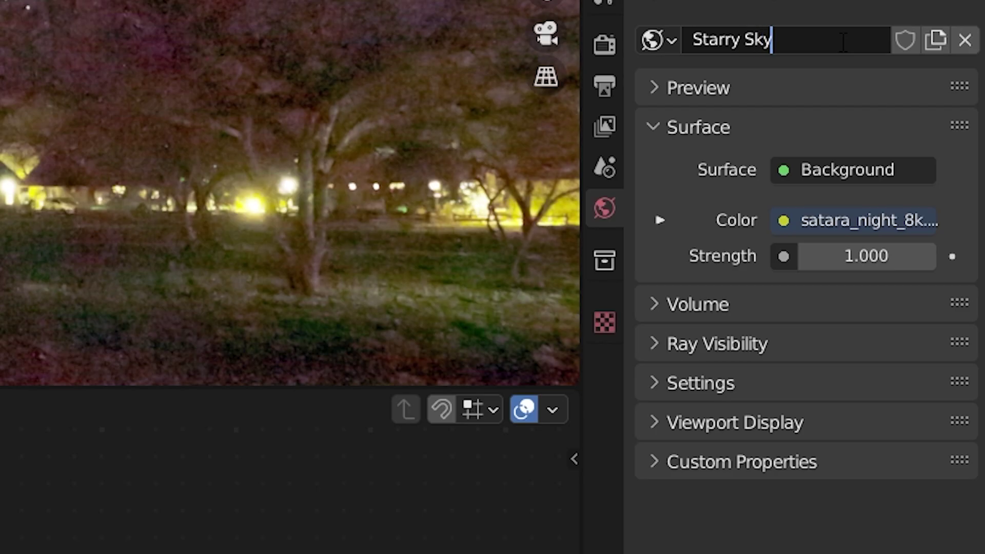
{"action": "key", "text": "Return"}
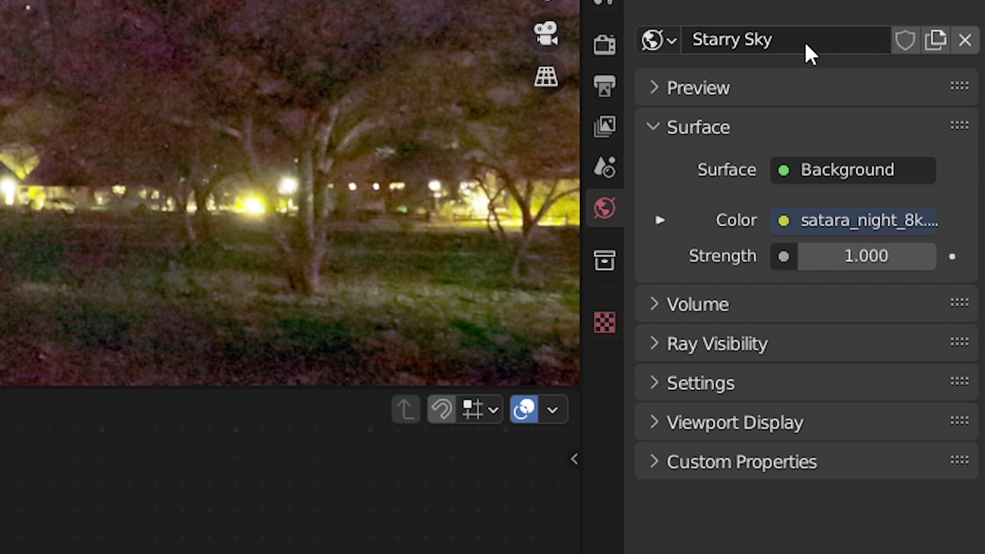
{"action": "right_click", "coordinate": [806, 47]}
{"action": "left_click", "coordinate": [791, 48]}
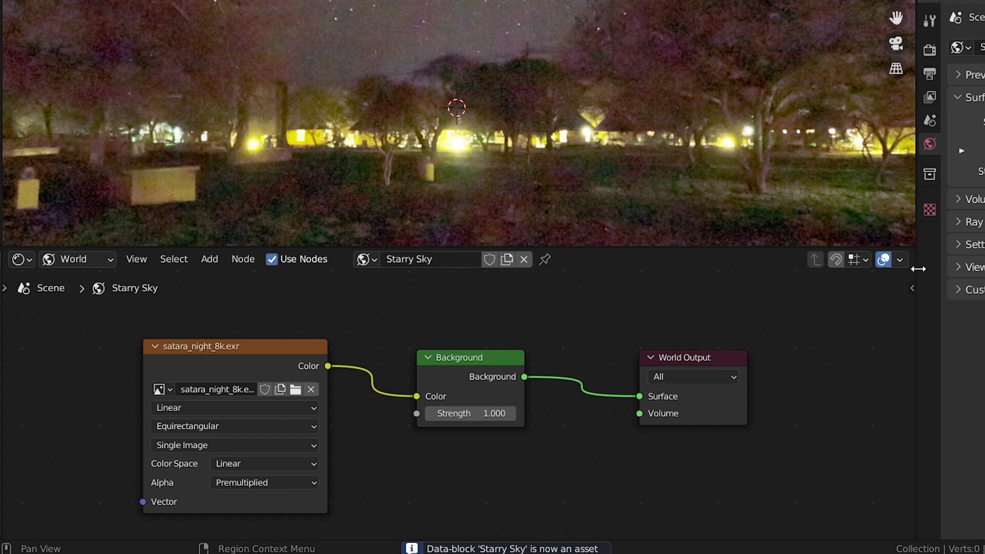
Turn the node area into an Asset Browser, select Sunny Day 1 and show its details sidebar.
{"action": "left_click", "coordinate": [23, 259]}
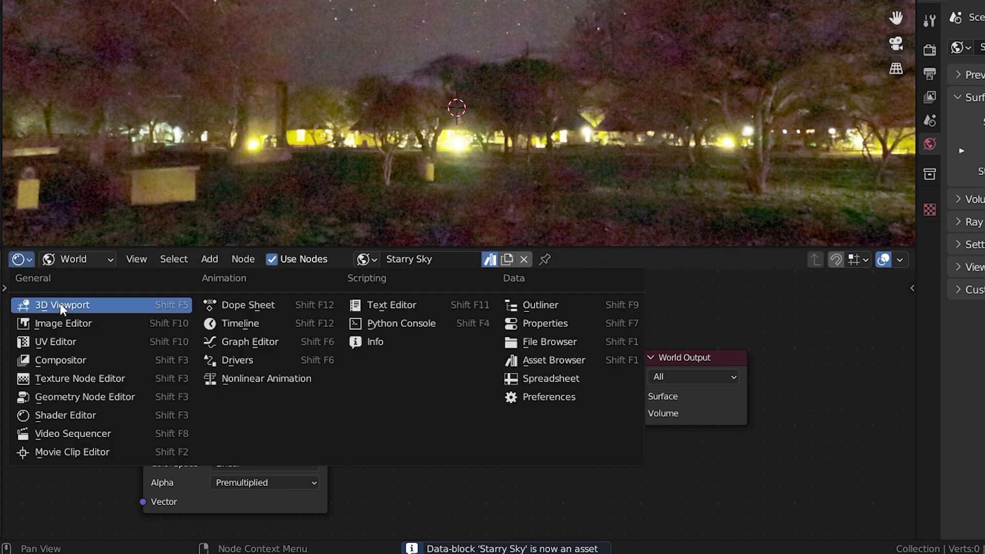
{"action": "left_click", "coordinate": [556, 356]}
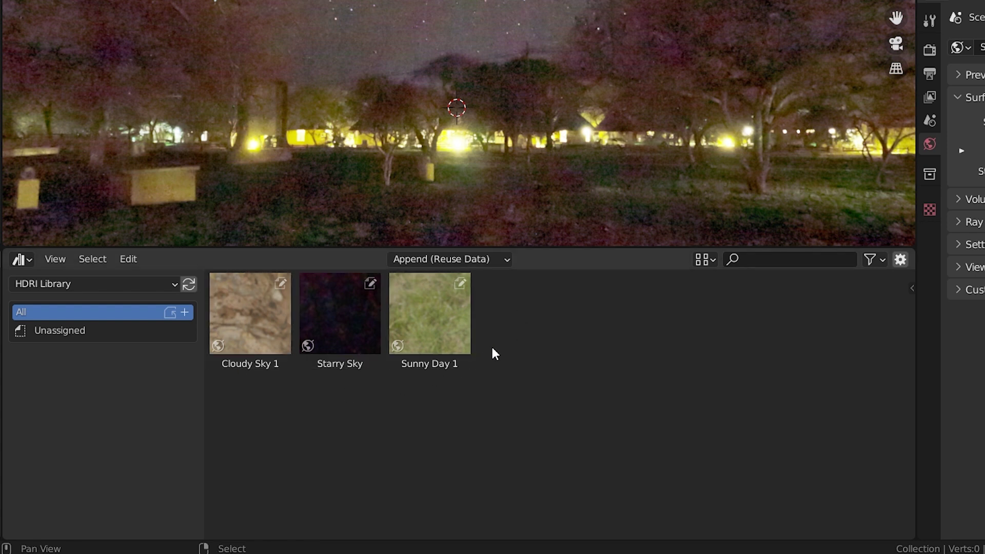
{"action": "left_click", "coordinate": [440, 331]}
{"action": "key", "text": "n"}
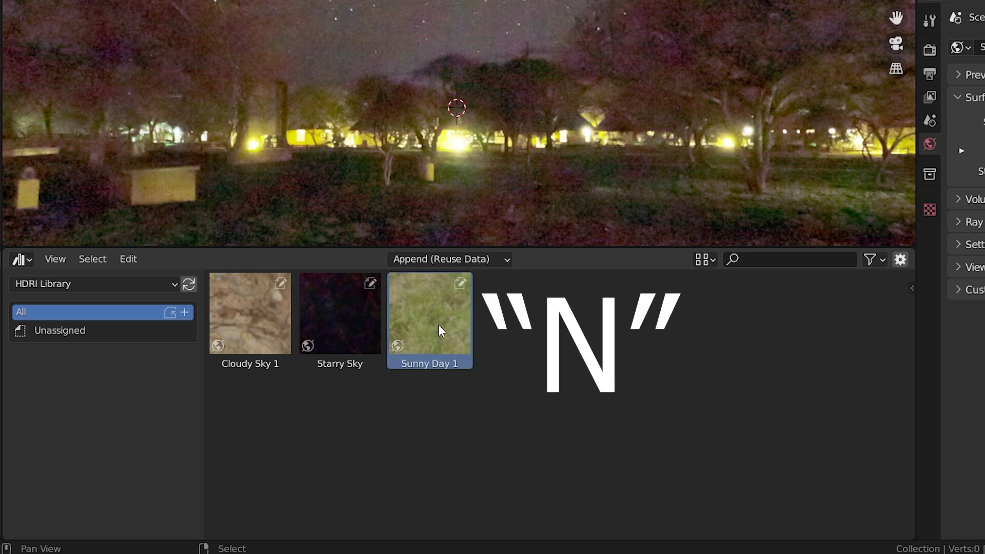
{"action": "key", "text": "n"}
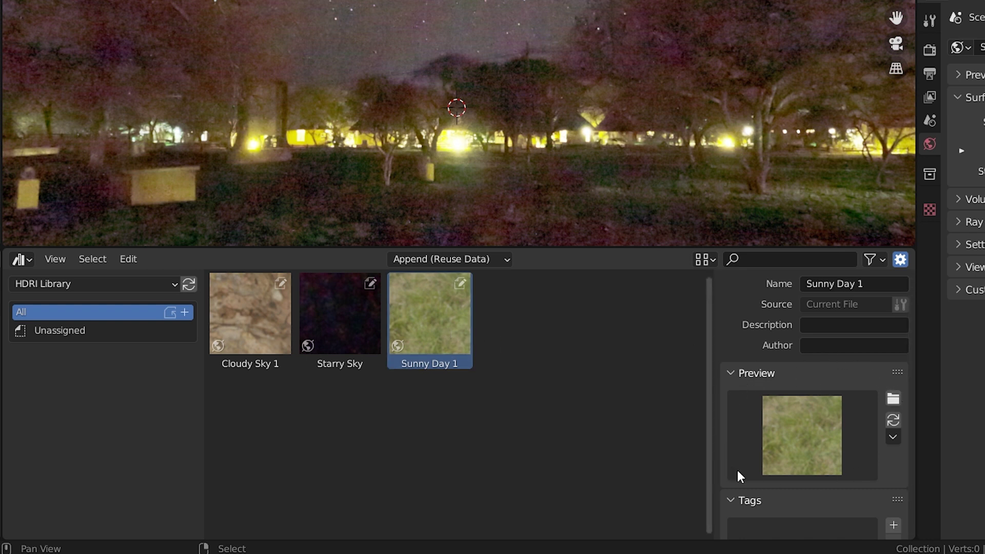
{"action": "left_click", "coordinate": [891, 399]}
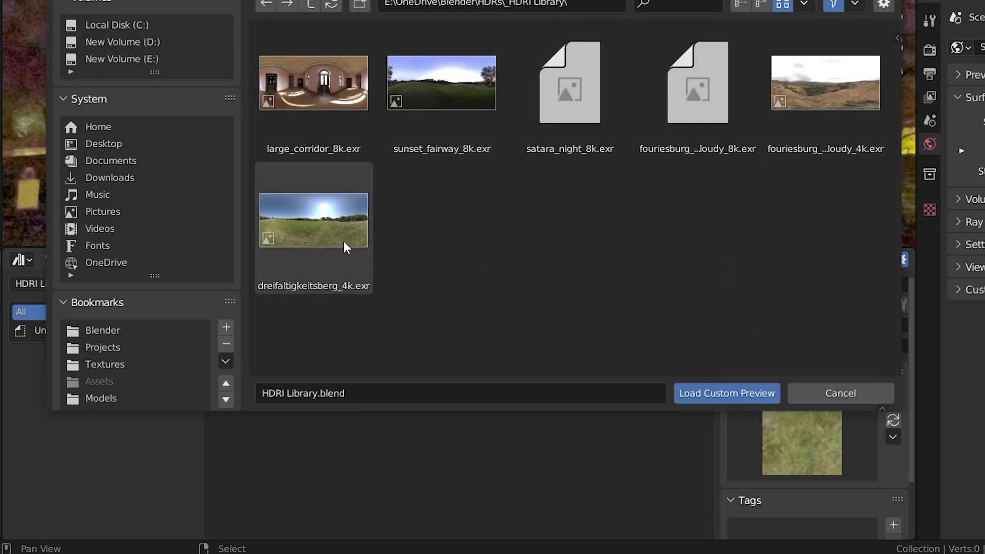
Set custom previews: dreifaltigkeitsberg_4k, fouriesburg_mountain_cloudy_4k and satara_night_8k EXRs for Sunny Day 1, Cloudy Sky 1, Starry Sky.
{"action": "left_click", "coordinate": [309, 225]}
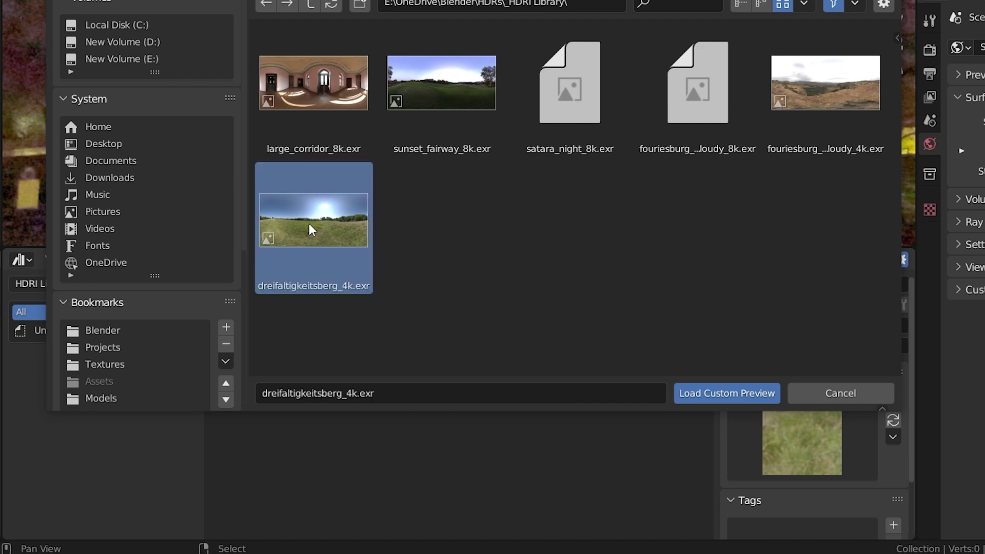
{"action": "left_click", "coordinate": [722, 393]}
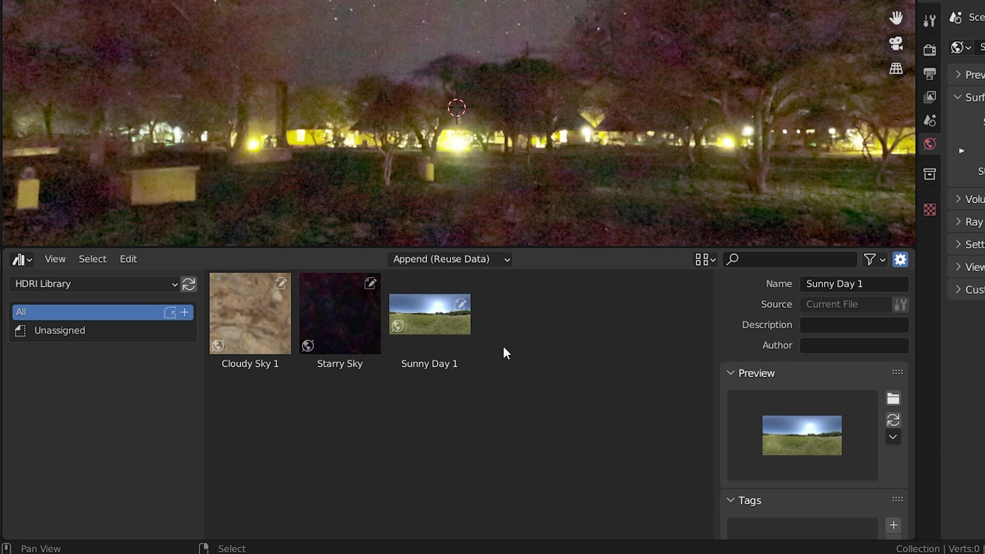
{"action": "left_click", "coordinate": [244, 322]}
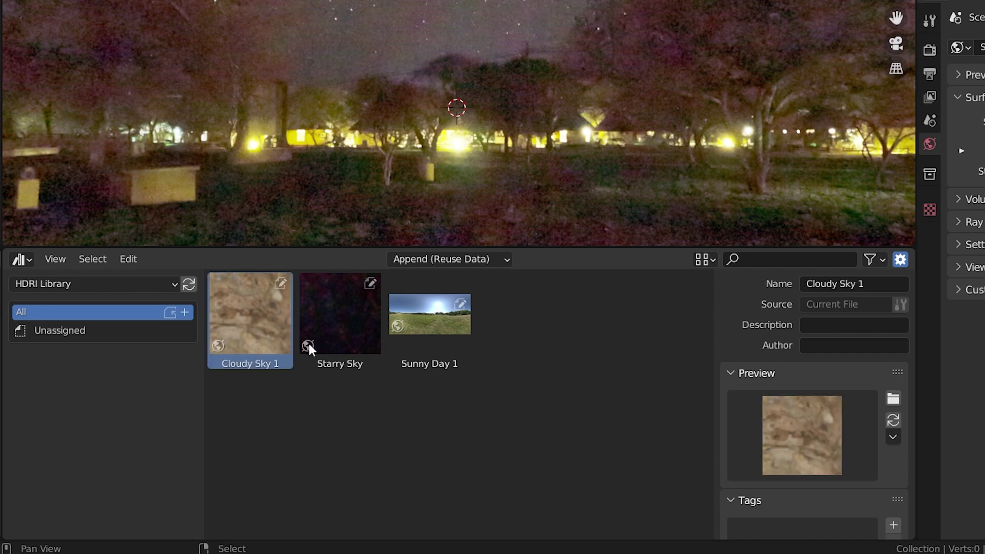
{"action": "left_click", "coordinate": [893, 401]}
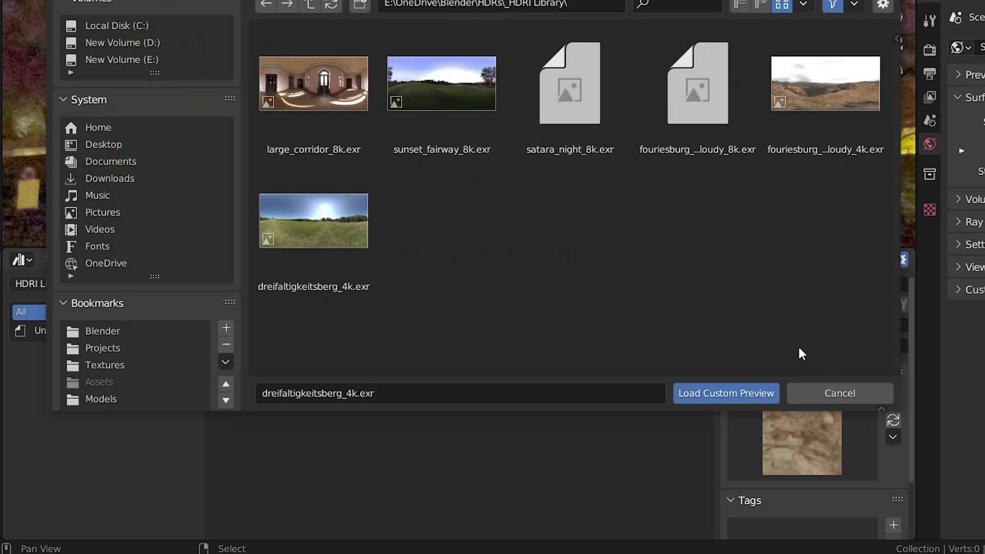
{"action": "left_click", "coordinate": [825, 102]}
{"action": "left_click", "coordinate": [728, 391]}
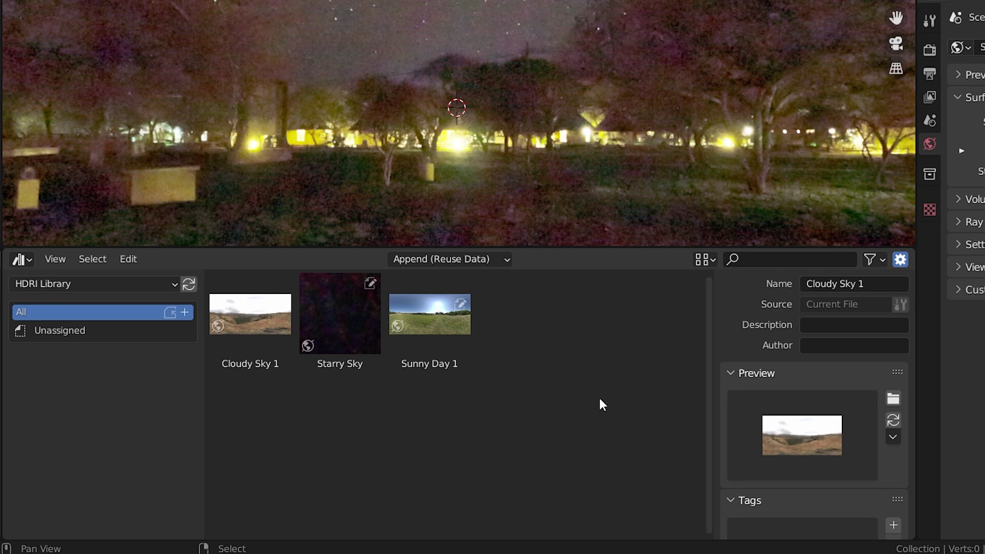
{"action": "left_click", "coordinate": [351, 325]}
{"action": "left_click", "coordinate": [892, 399]}
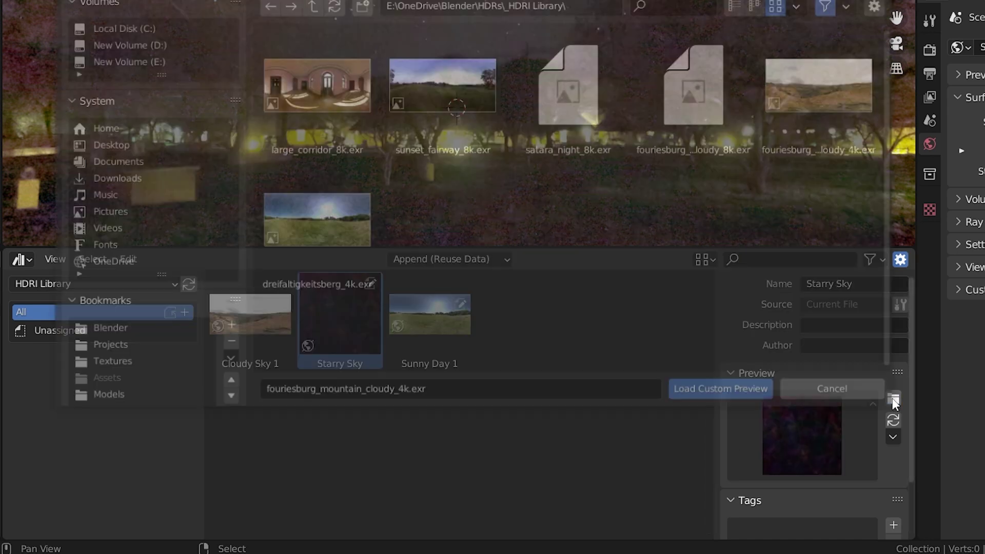
{"action": "left_click", "coordinate": [577, 103]}
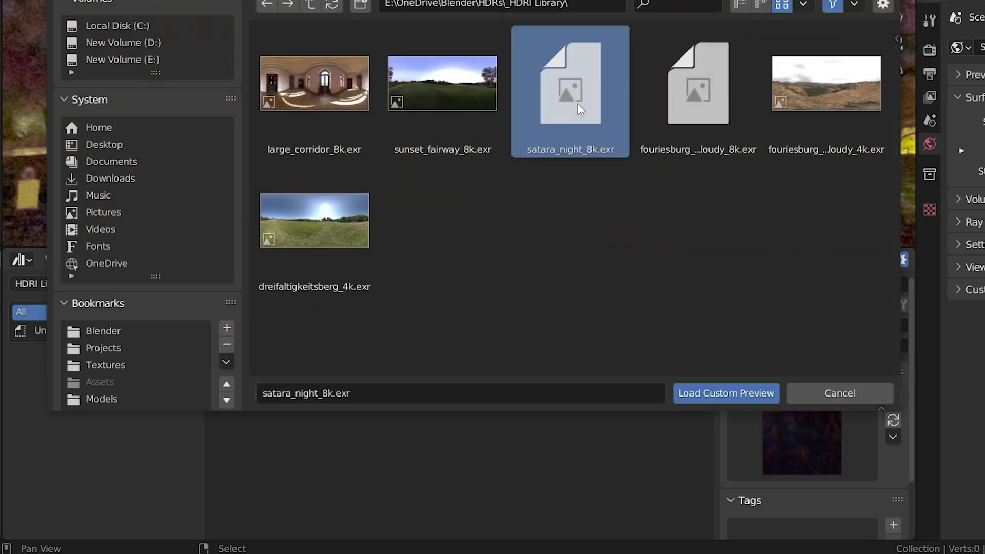
{"action": "left_click", "coordinate": [750, 390]}
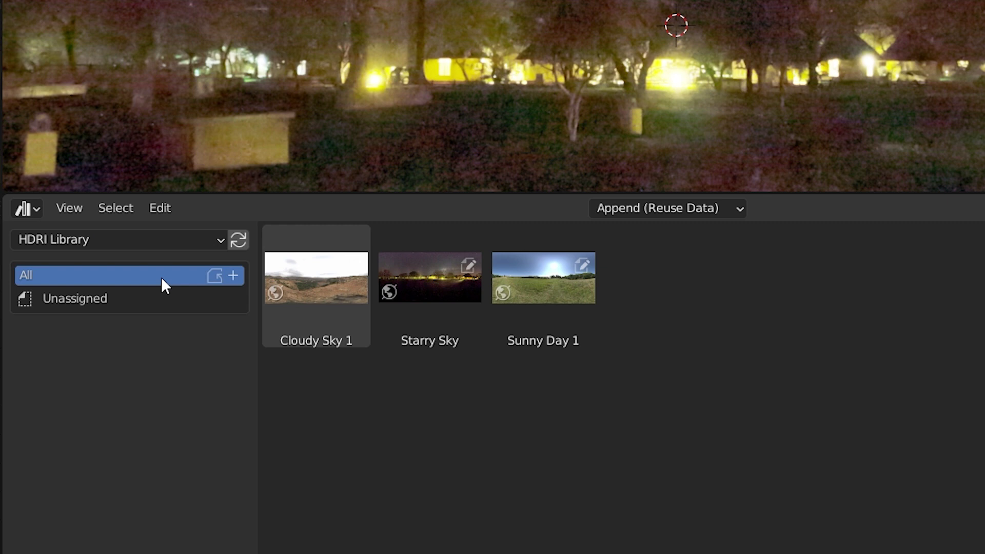
Add a Daylight catalog and move Sunny Day 1 into it.
{"action": "left_click", "coordinate": [232, 275]}
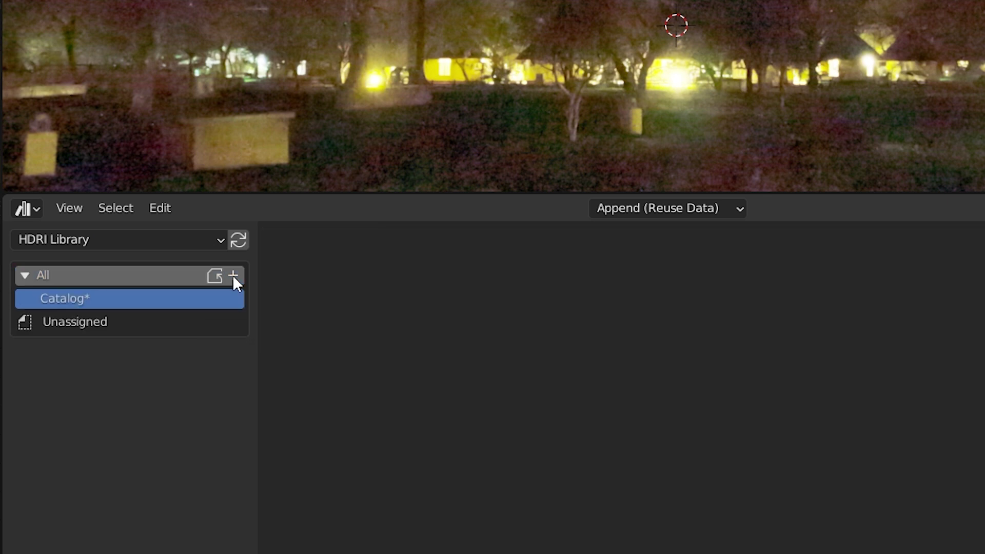
{"action": "double_click", "coordinate": [89, 296]}
{"action": "type", "text": "Da"}
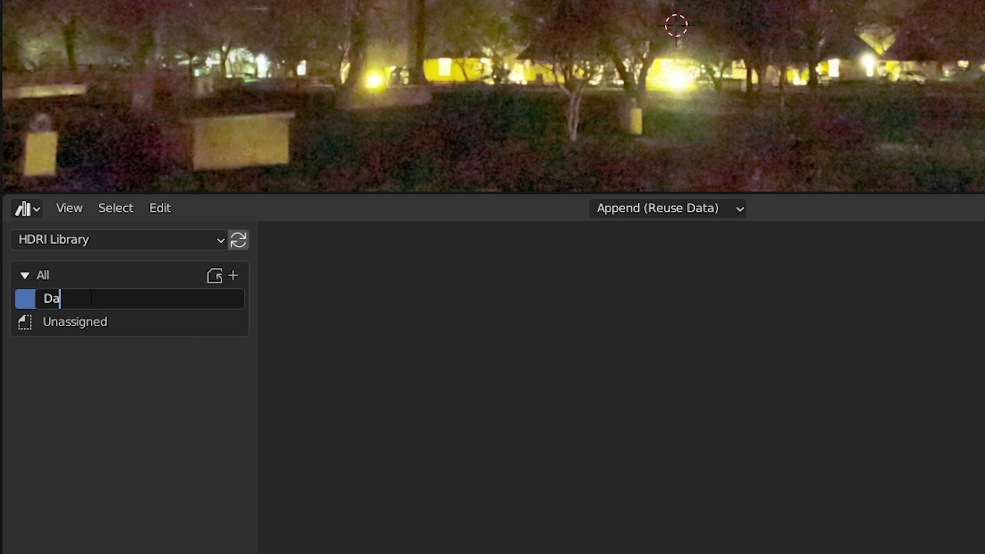
{"action": "type", "text": "ylight"}
{"action": "key", "text": "Return"}
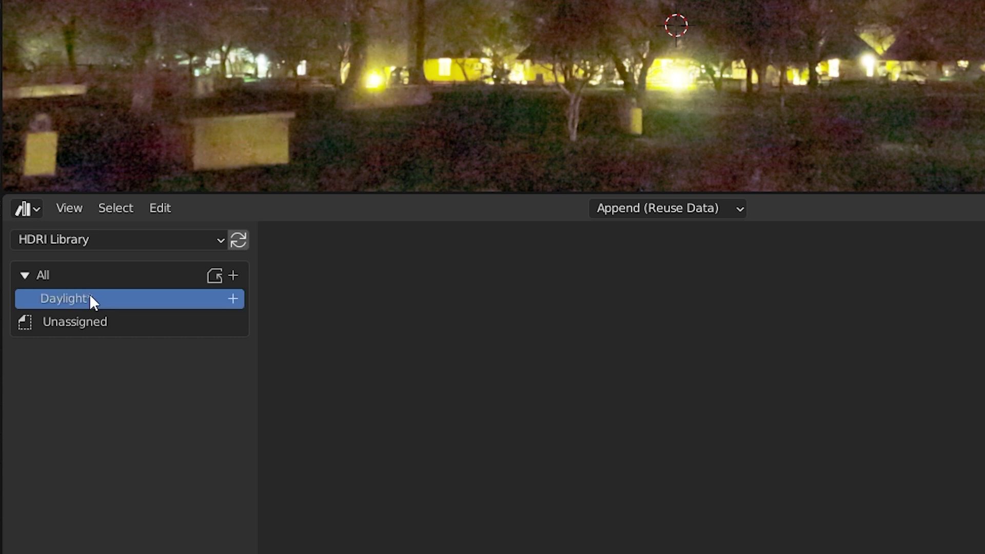
{"action": "left_click", "coordinate": [91, 276]}
{"action": "left_click", "coordinate": [136, 326]}
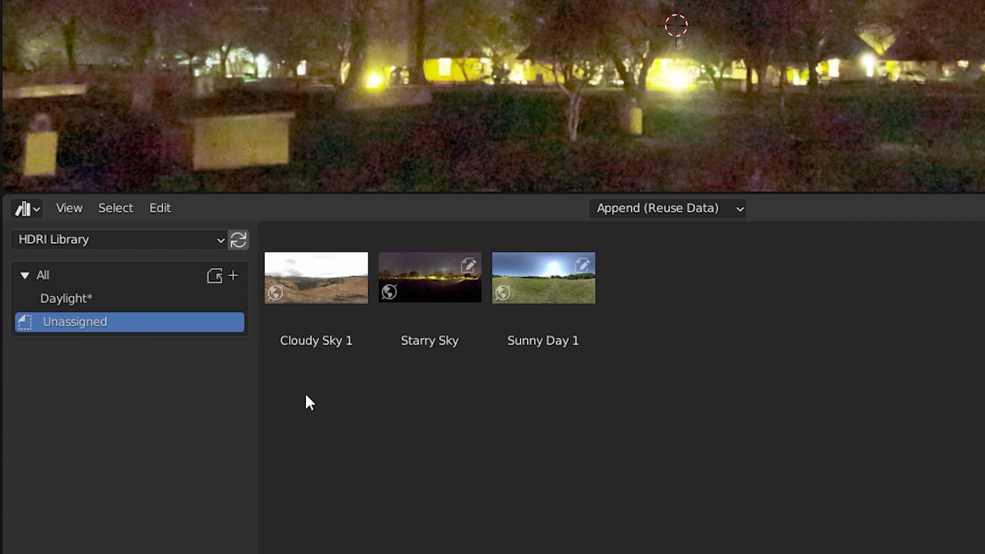
{"action": "left_click_drag", "start_coordinate": [565, 278], "coordinate": [125, 292]}
Add a Night catalog, file Starry Sky under it, then show all HDRIs.
{"action": "left_click", "coordinate": [232, 275]}
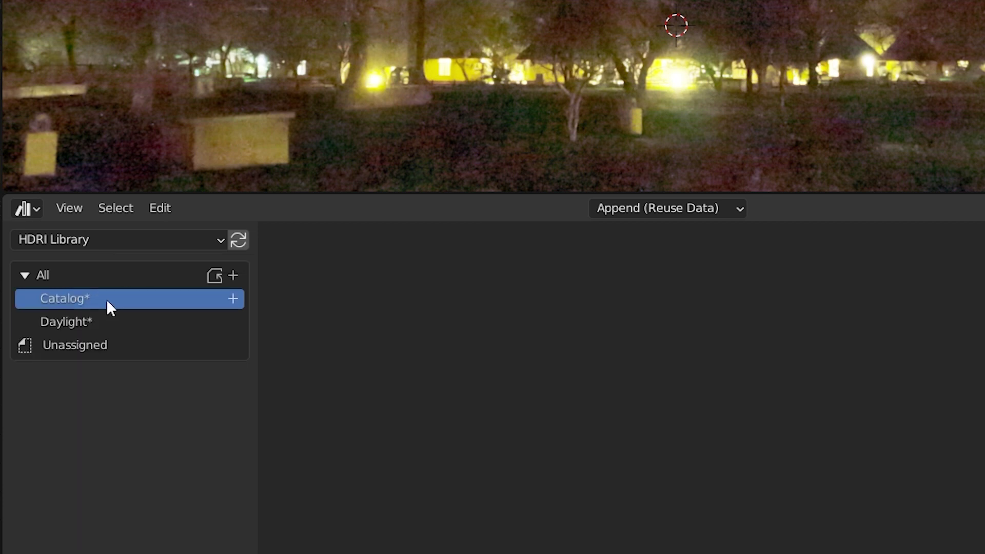
{"action": "double_click", "coordinate": [72, 299]}
{"action": "type", "text": "Night"}
{"action": "key", "text": "Return"}
{"action": "left_click", "coordinate": [88, 347]}
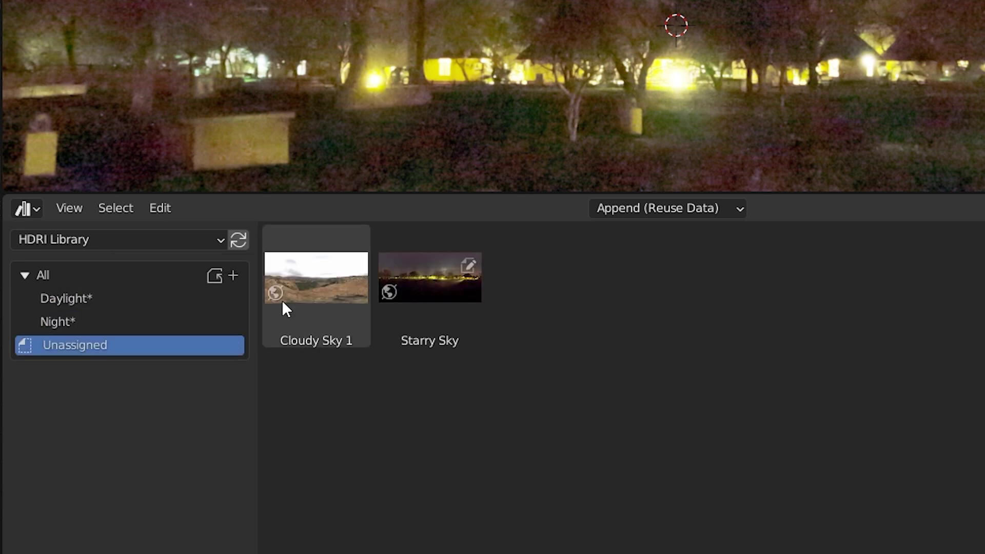
{"action": "left_click", "coordinate": [304, 287]}
{"action": "mouse_move", "coordinate": [429, 279]}
{"action": "left_mouse_down"}
{"action": "mouse_move", "coordinate": [161, 306]}
{"action": "mouse_move", "coordinate": [108, 323]}
{"action": "left_mouse_up"}
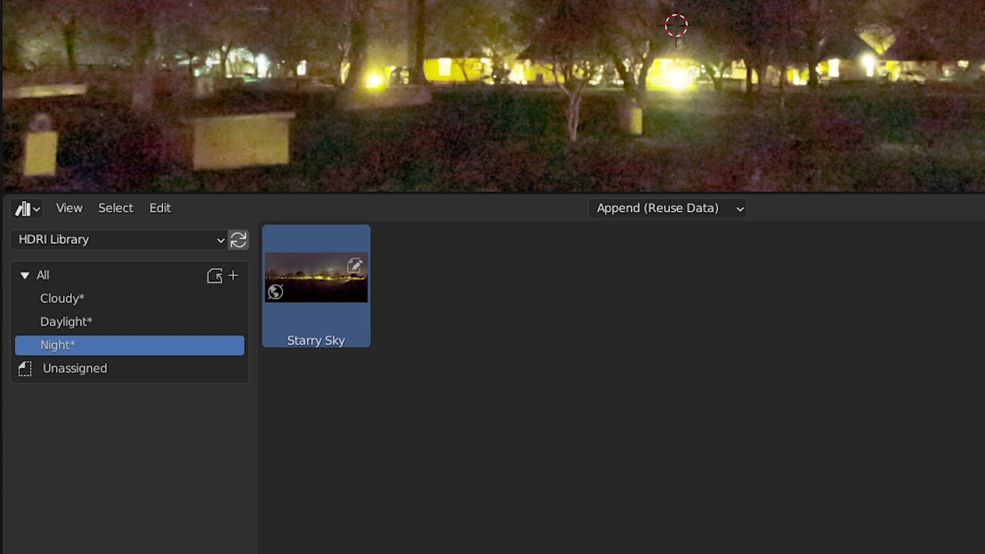
{"action": "left_click", "coordinate": [81, 279]}
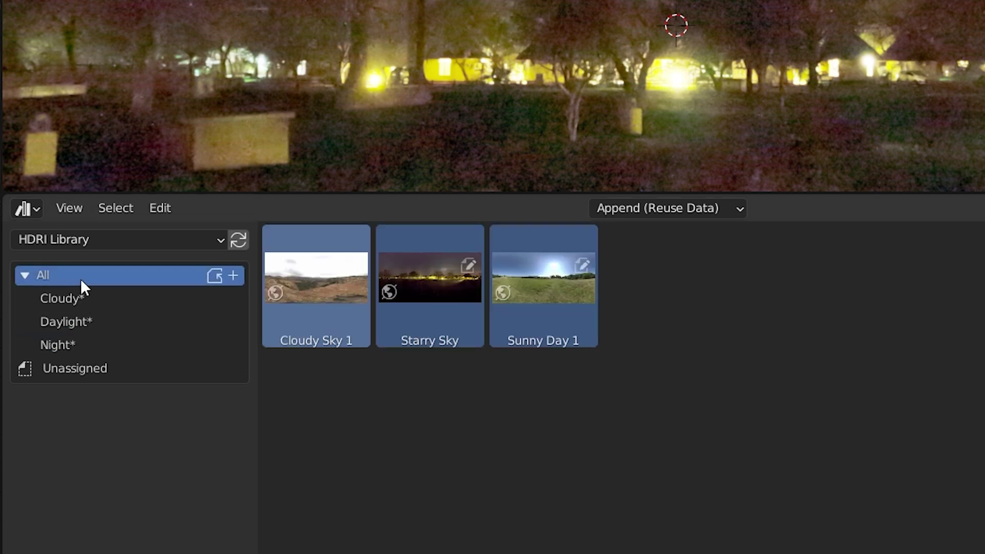
Filter to the Cloudy catalog, then start a new General scene.
{"action": "left_click", "coordinate": [100, 300]}
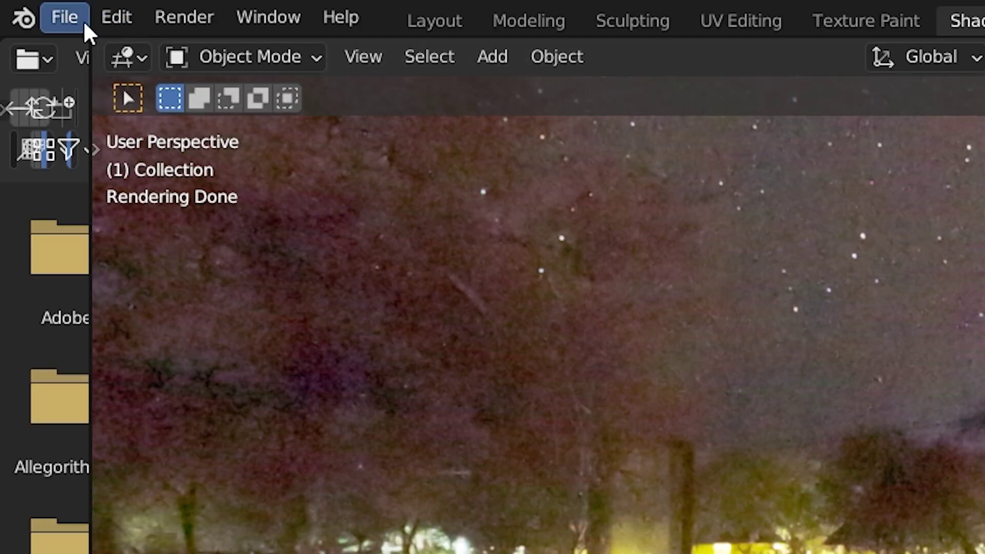
{"action": "left_click", "coordinate": [72, 18]}
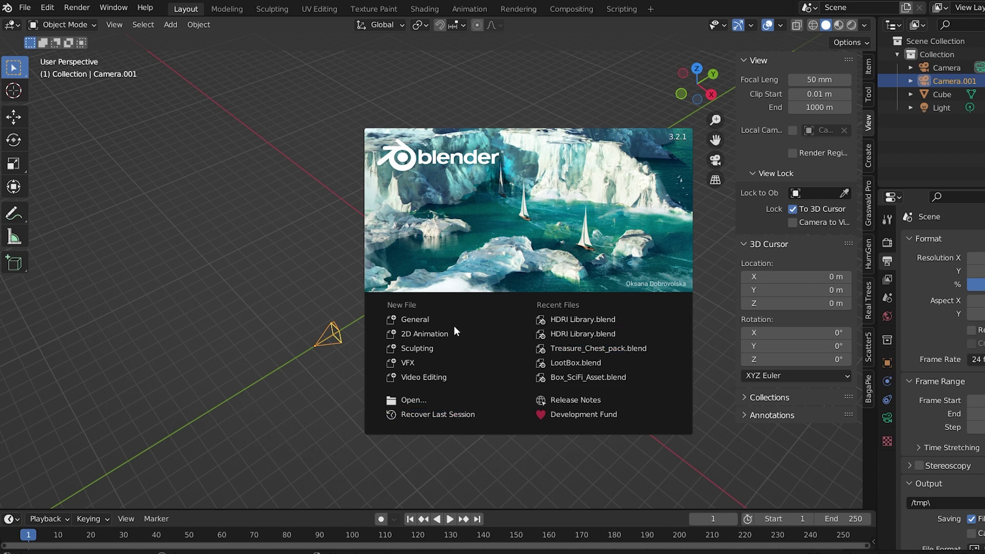
{"action": "left_click", "coordinate": [285, 308]}
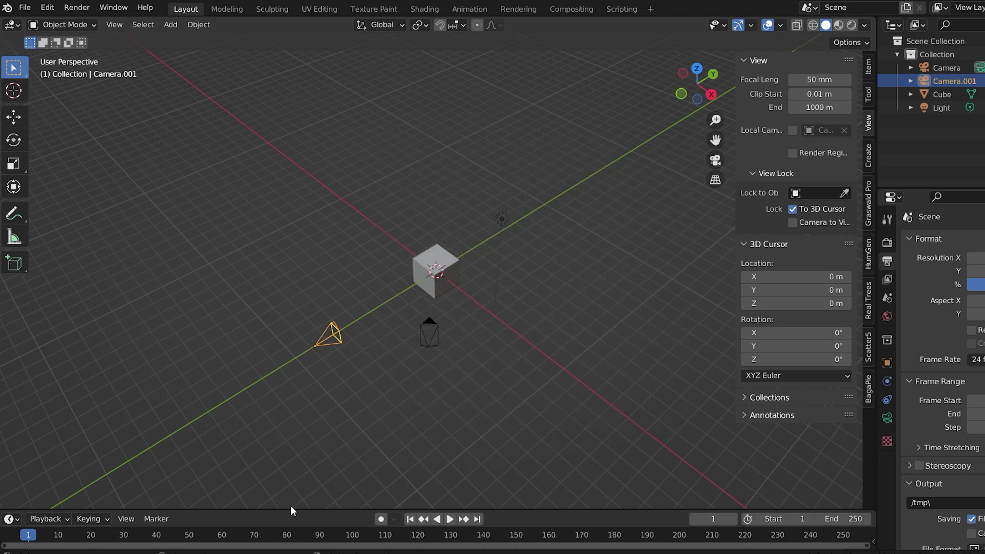
Enlarge the timeline and turn it into an Asset Browser showing the HDRI Library.
{"action": "left_click_drag", "start_coordinate": [291, 511], "coordinate": [312, 296]}
{"action": "left_click", "coordinate": [12, 304]}
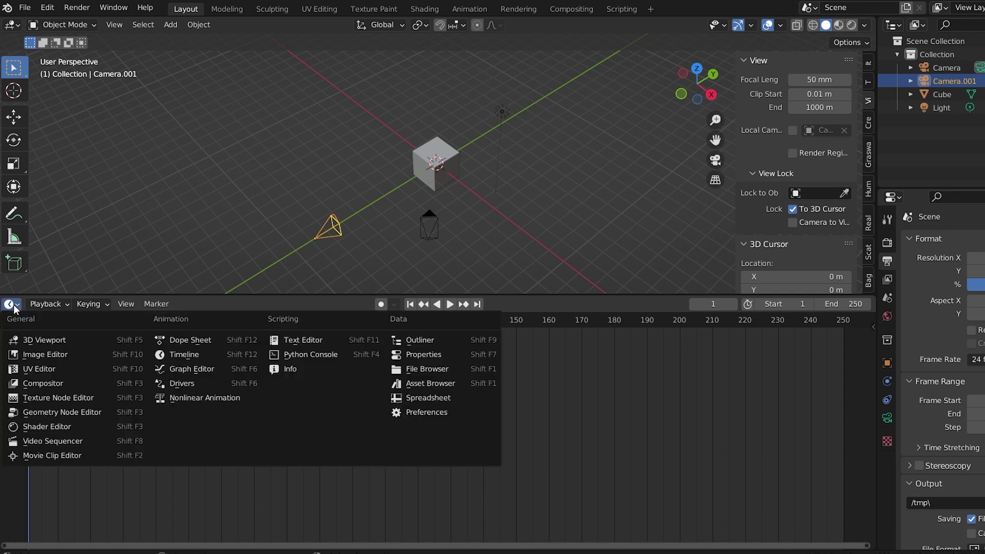
{"action": "left_click", "coordinate": [450, 383]}
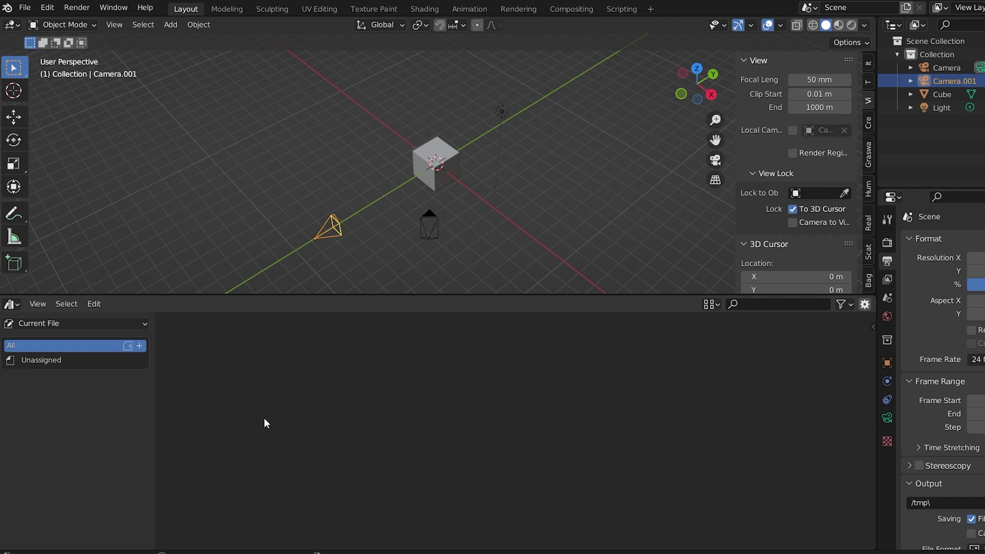
{"action": "left_click", "coordinate": [86, 324]}
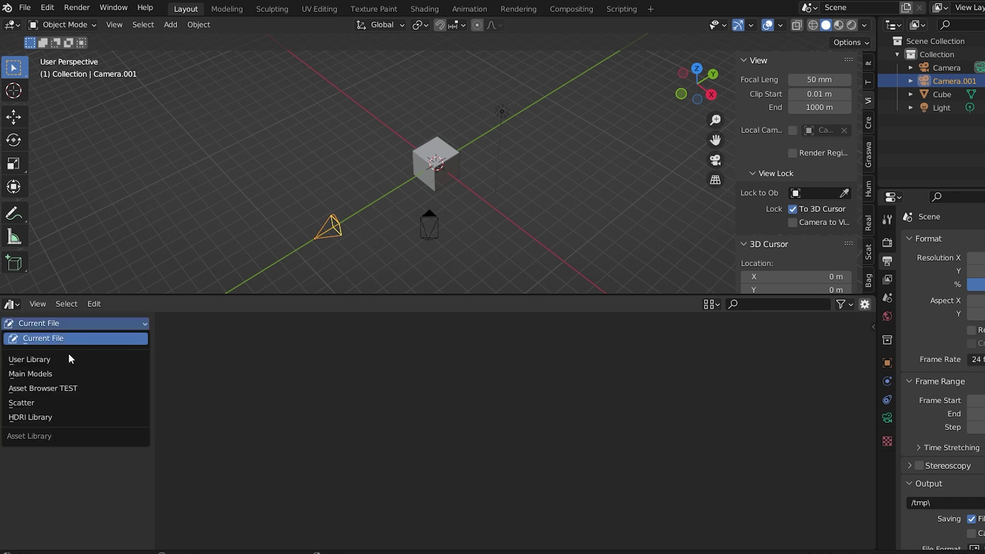
{"action": "left_click", "coordinate": [74, 415]}
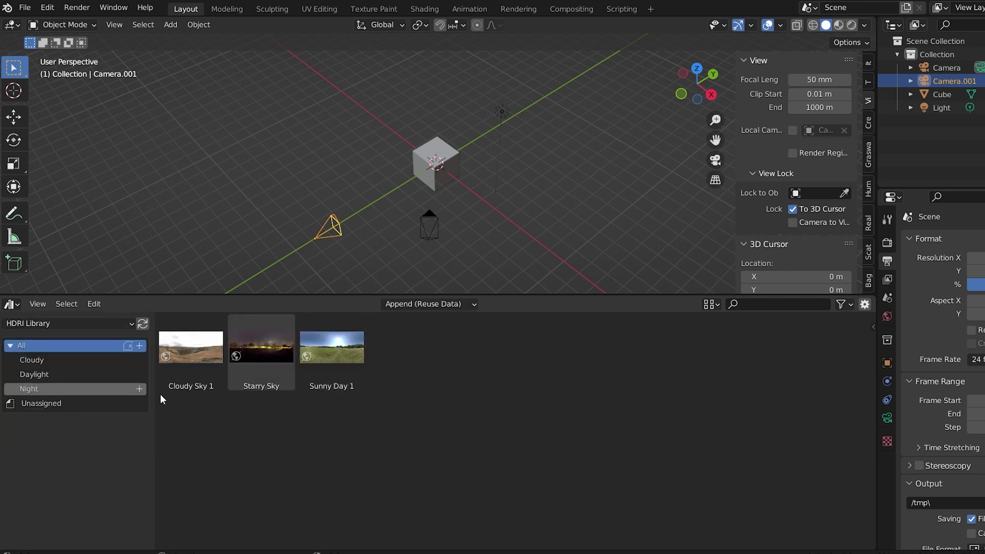
{"action": "mouse_move", "coordinate": [518, 251]}
{"action": "middle_mouse_down"}
{"action": "mouse_move", "coordinate": [535, 209]}
{"action": "mouse_move", "coordinate": [400, 426]}
{"action": "middle_mouse_up"}
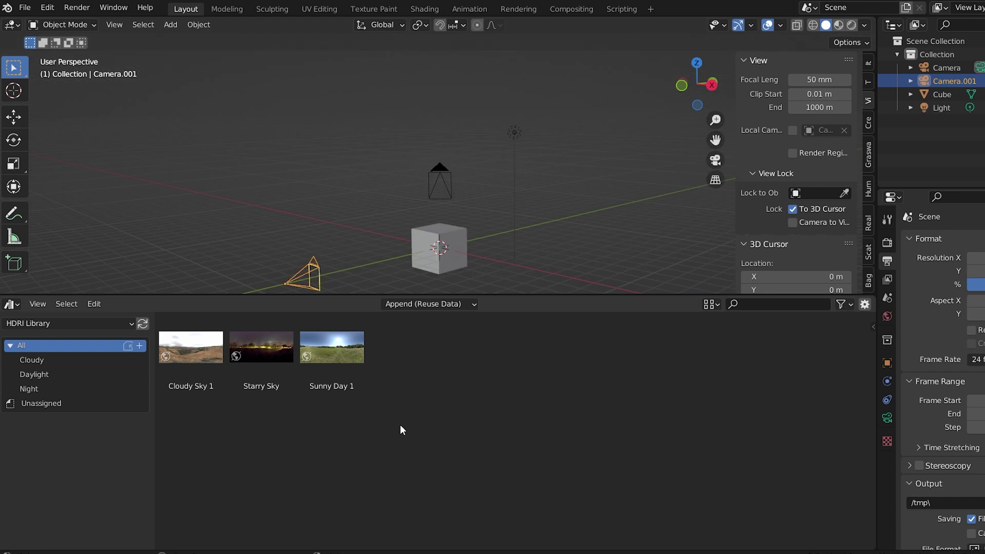
Set the asset browser's thumbnail display size to Large.
{"action": "left_click", "coordinate": [714, 303]}
{"action": "left_click", "coordinate": [752, 328]}
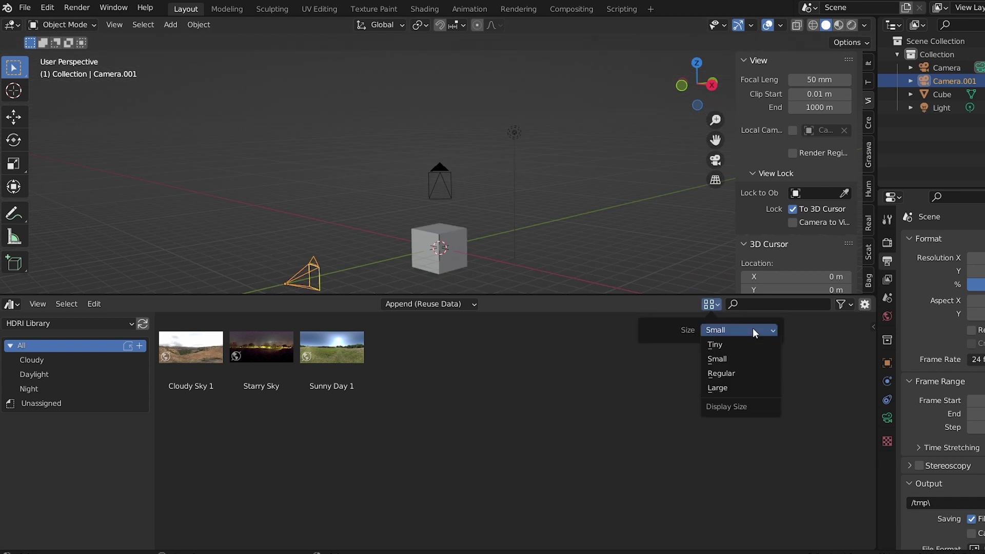
{"action": "left_click", "coordinate": [751, 374]}
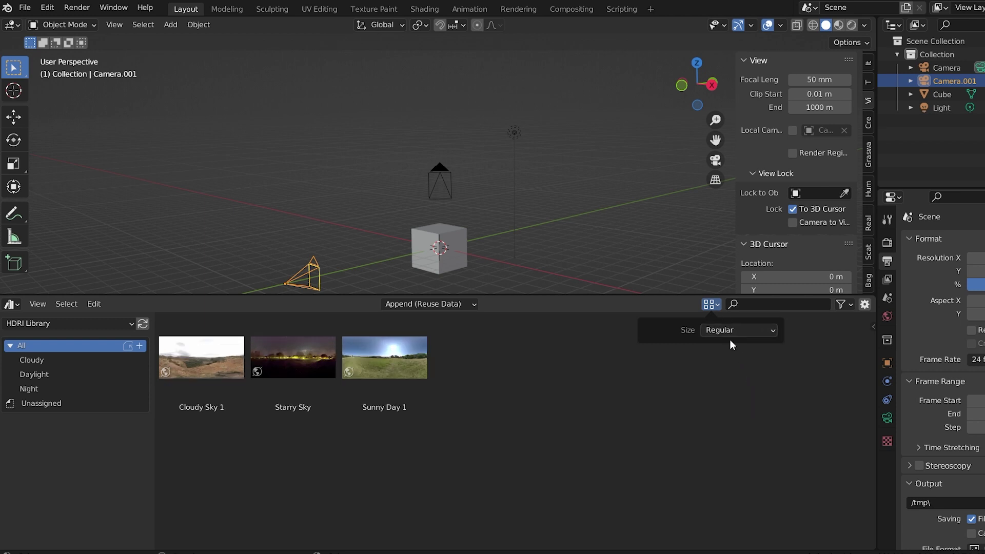
{"action": "left_click", "coordinate": [734, 330]}
{"action": "left_click", "coordinate": [743, 382]}
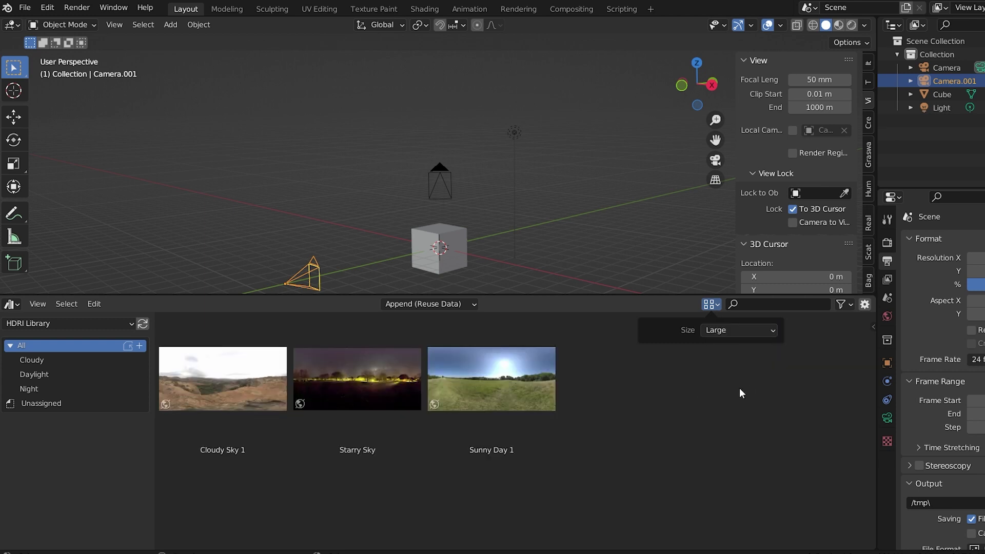
{"action": "left_click", "coordinate": [733, 389]}
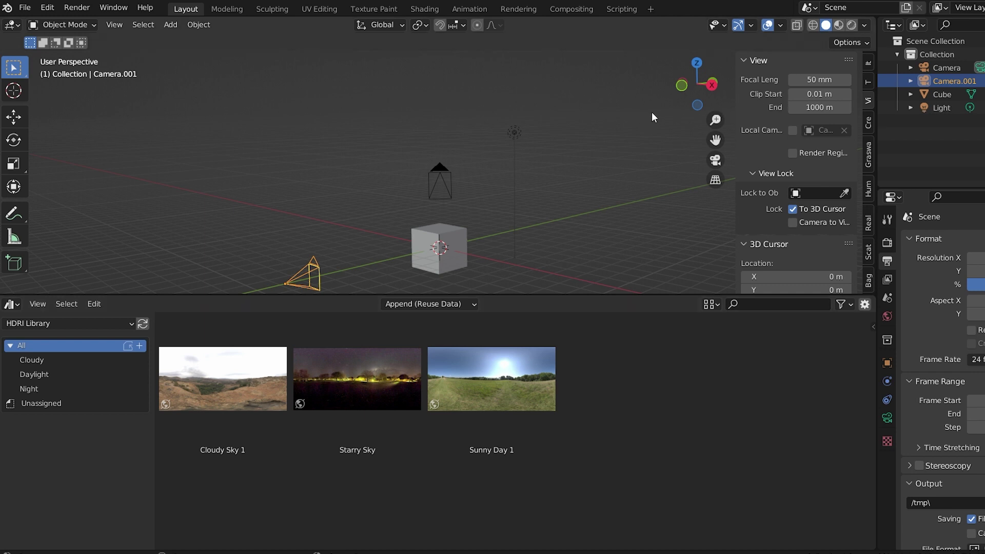
In Rendered shading, apply Sunny Day 1, Cloudy Sky 1, then Starry Sky as the world.
{"action": "left_click", "coordinate": [851, 26]}
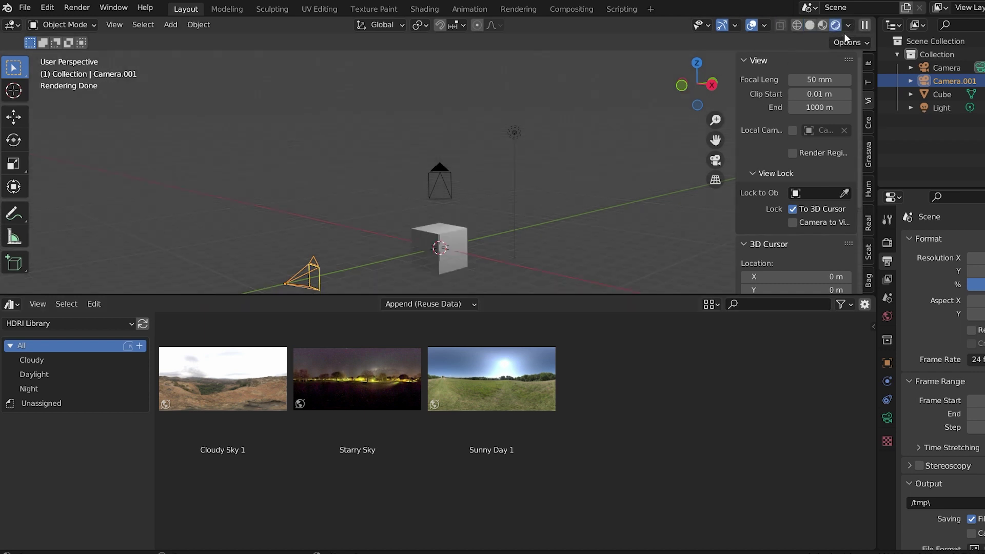
{"action": "left_click_drag", "start_coordinate": [497, 380], "coordinate": [394, 149]}
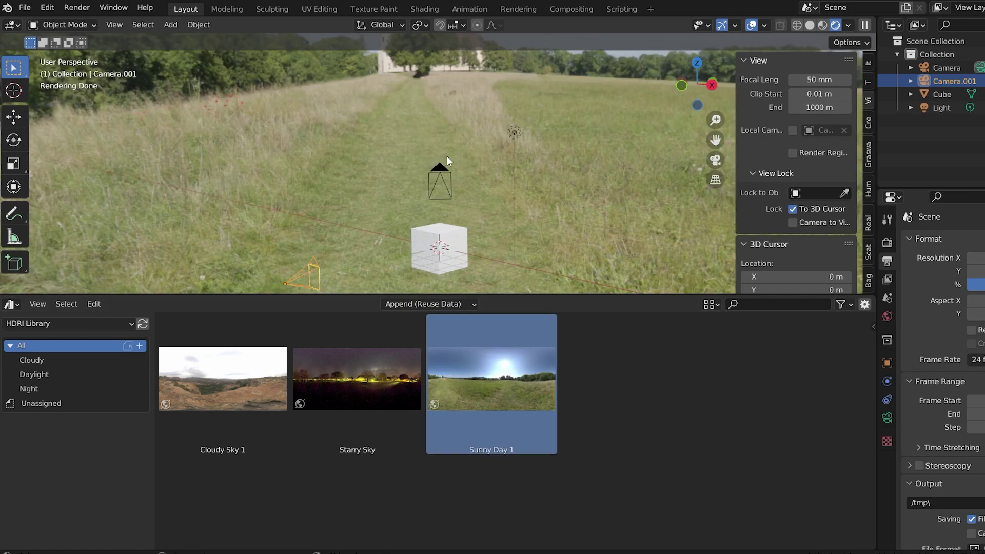
{"action": "mouse_move", "coordinate": [447, 156]}
{"action": "middle_mouse_down"}
{"action": "mouse_move", "coordinate": [649, 144]}
{"action": "mouse_move", "coordinate": [549, 213]}
{"action": "middle_mouse_up"}
{"action": "left_click_drag", "start_coordinate": [241, 381], "coordinate": [486, 200]}
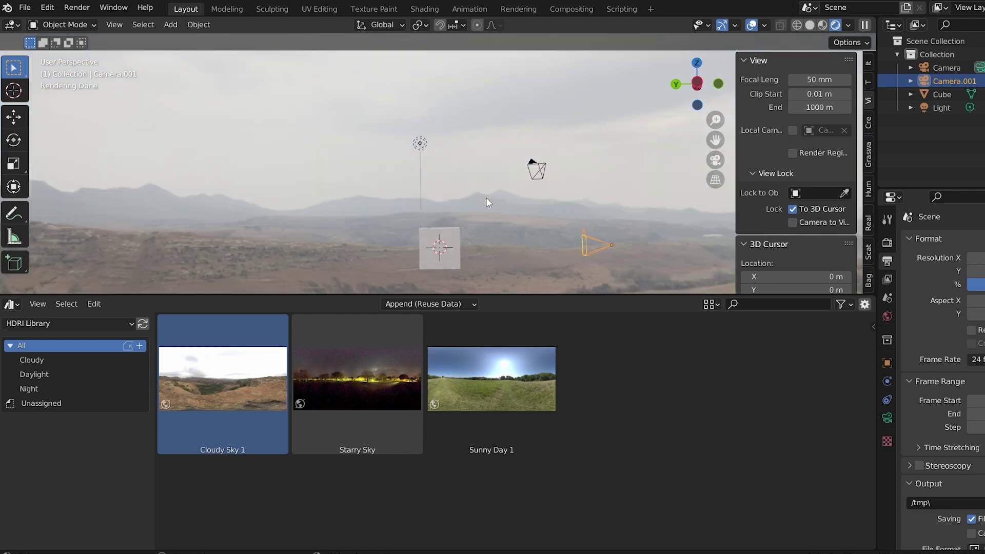
{"action": "left_click_drag", "start_coordinate": [368, 361], "coordinate": [529, 198]}
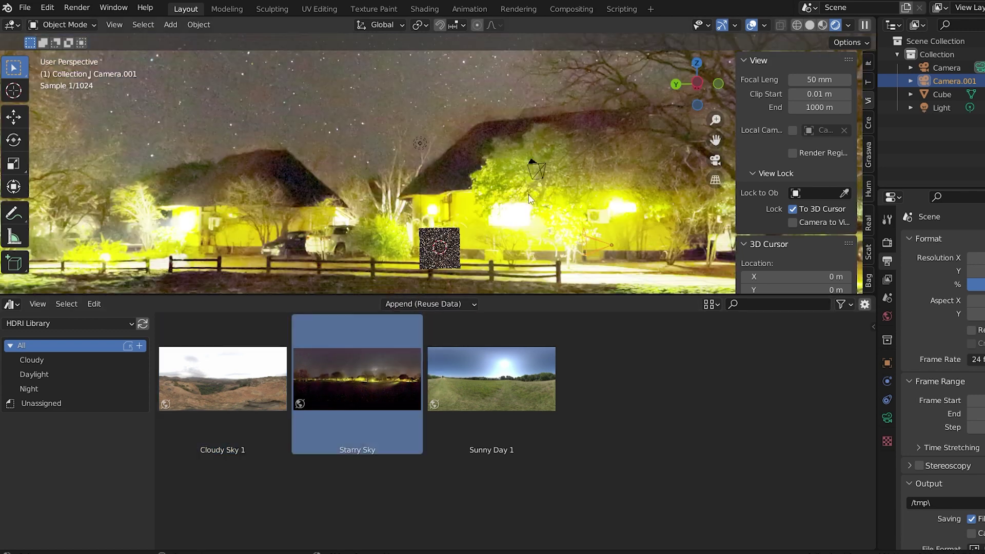
{"action": "middle_click_drag", "start_coordinate": [529, 214], "coordinate": [778, 213]}
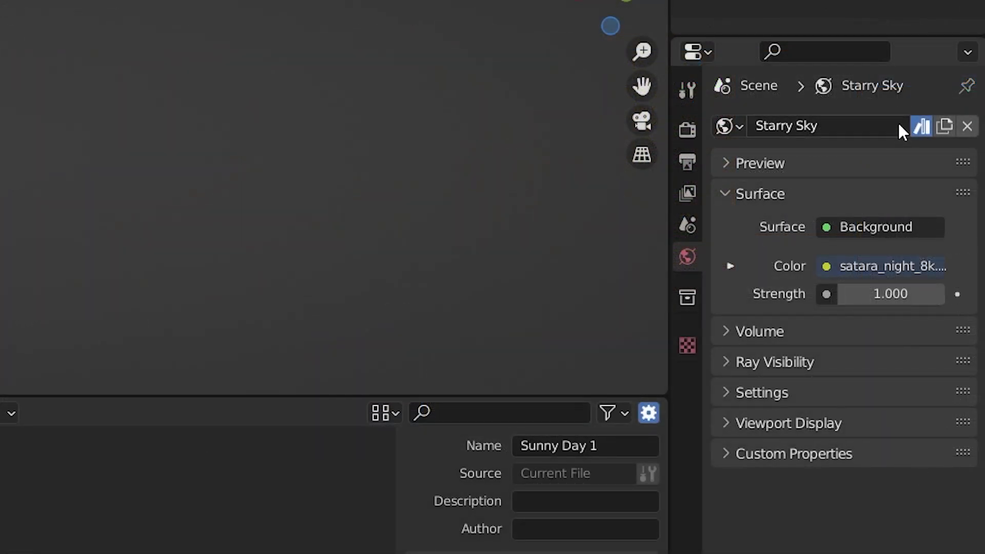
Clear Starry Sky's asset mark, then try moving HDRI Library's Sunny Day 1 into Daylight.
{"action": "right_click", "coordinate": [871, 129]}
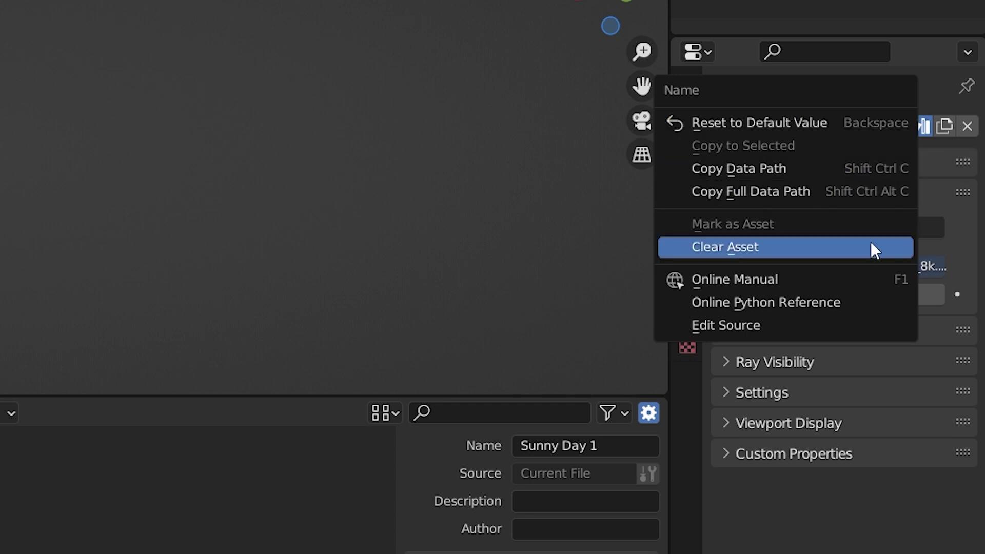
{"action": "left_click", "coordinate": [823, 246]}
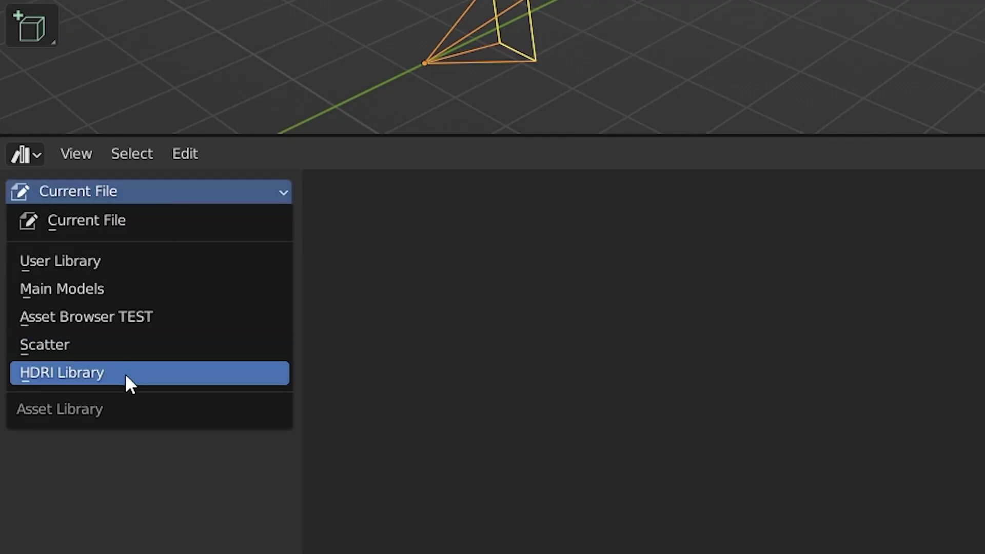
{"action": "left_click", "coordinate": [125, 383]}
{"action": "left_click", "coordinate": [670, 260]}
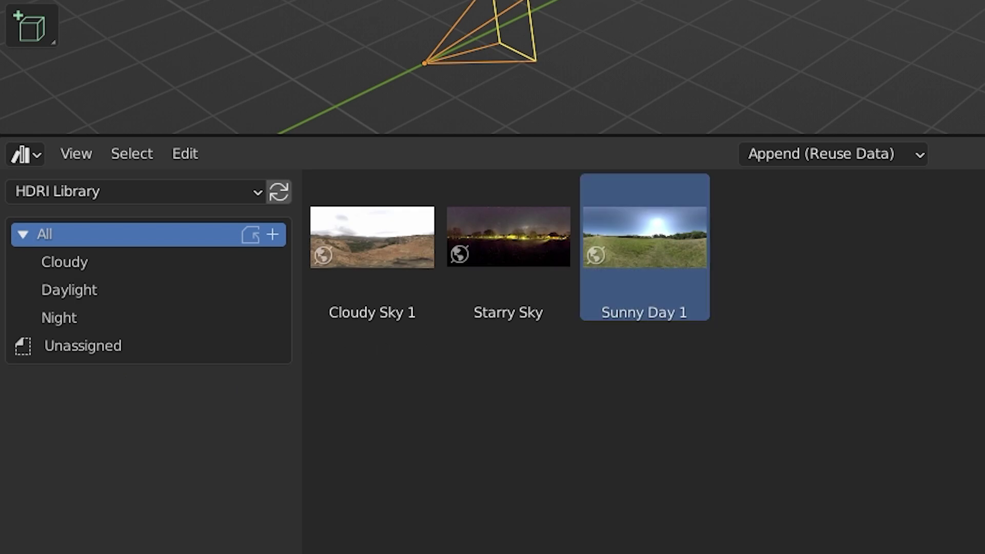
{"action": "left_click_drag", "start_coordinate": [585, 266], "coordinate": [164, 287]}
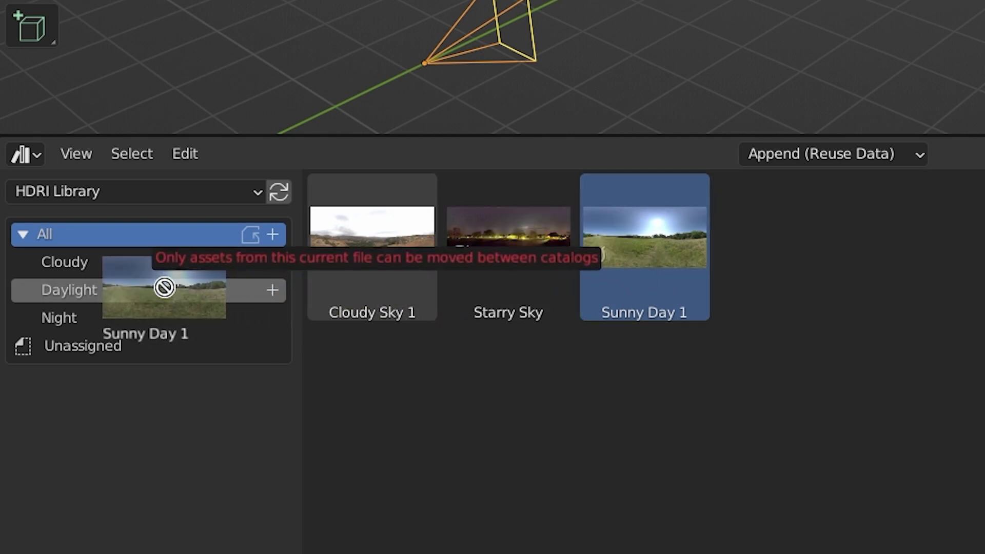
Scroll the asset sidebar down to Sunny Day 1's Preview panel.
{"action": "scroll", "coordinate": [697, 251], "scroll_direction": "down", "scroll_amount": 5}
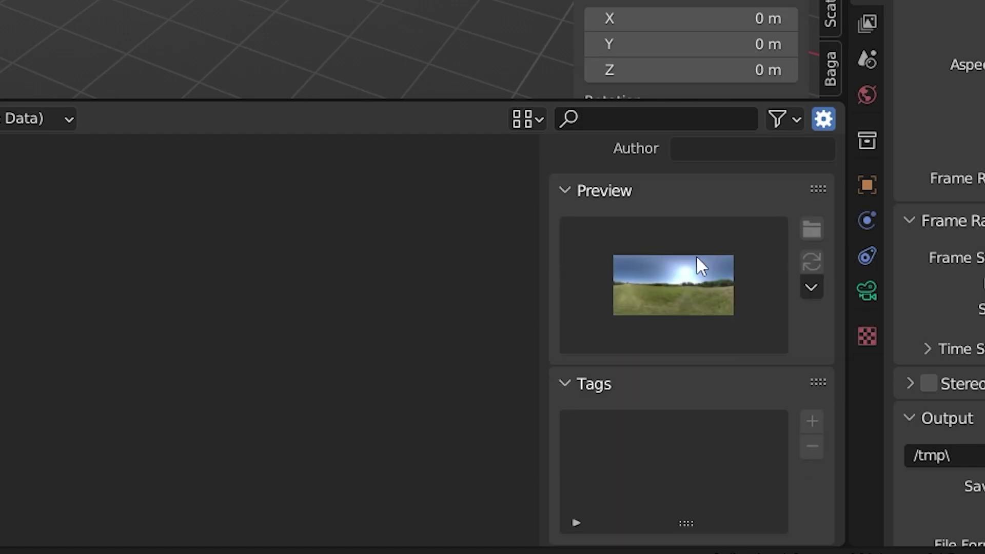